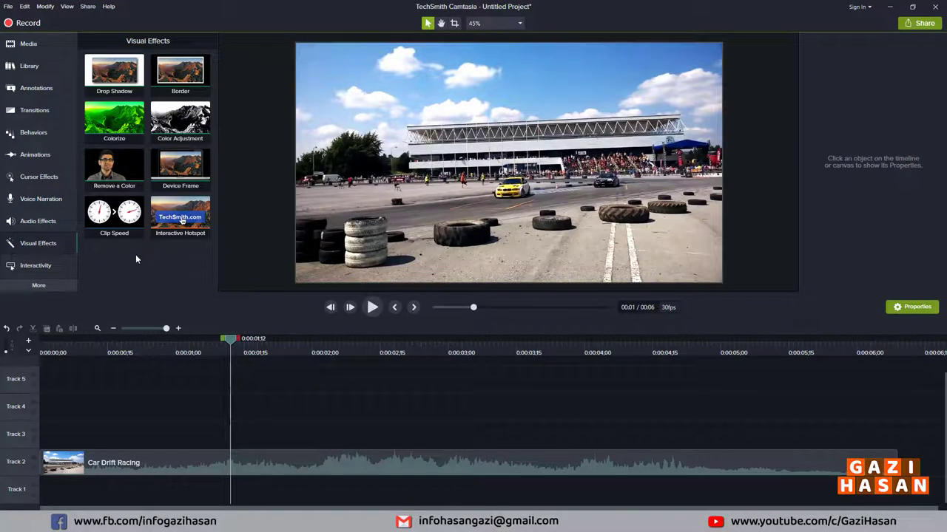
- Add the Pexels Videos 1034068 clip on Track 3, scale it to about 44% and place it over the upper part of the racing footage
left_click(28, 43)
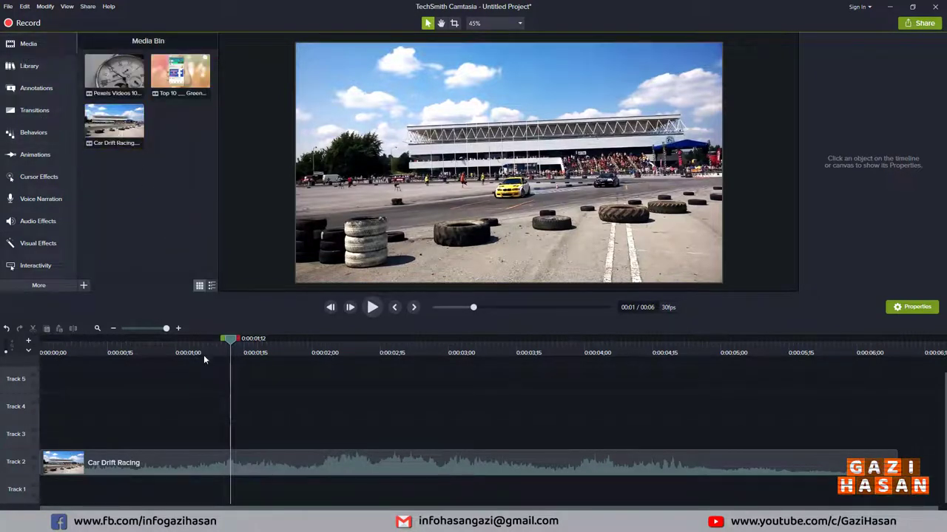
left_click_drag(114, 74, 201, 412)
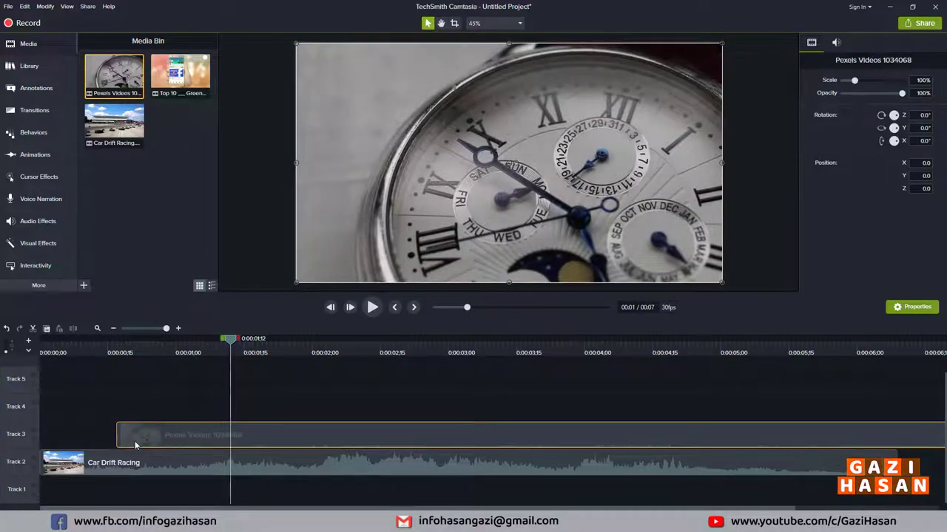
left_click_drag(297, 283, 540, 151)
left_click_drag(593, 132, 477, 159)
- Move the Pexels clip to the start of the timeline and separate audio and video for both clips
left_click(271, 466)
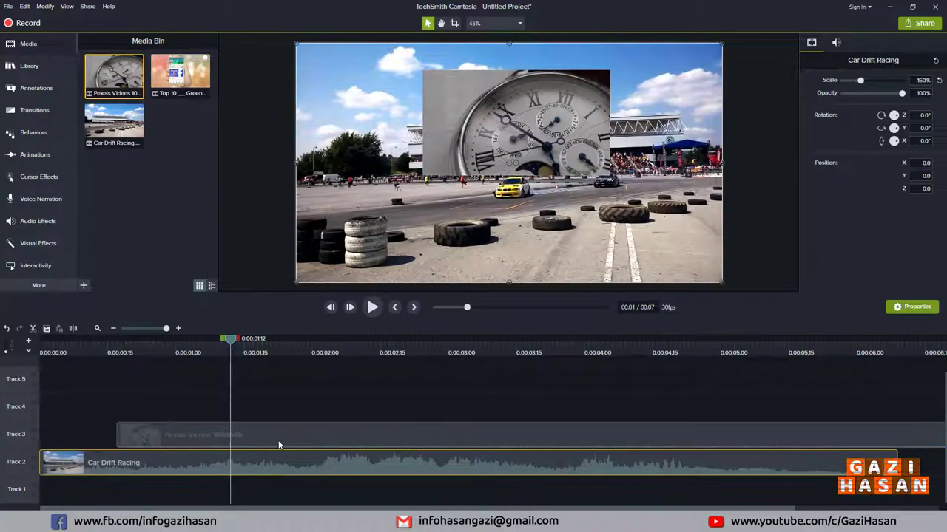
left_click_drag(279, 446, 151, 431)
left_click(174, 465, "ctrl")
right_click(181, 456)
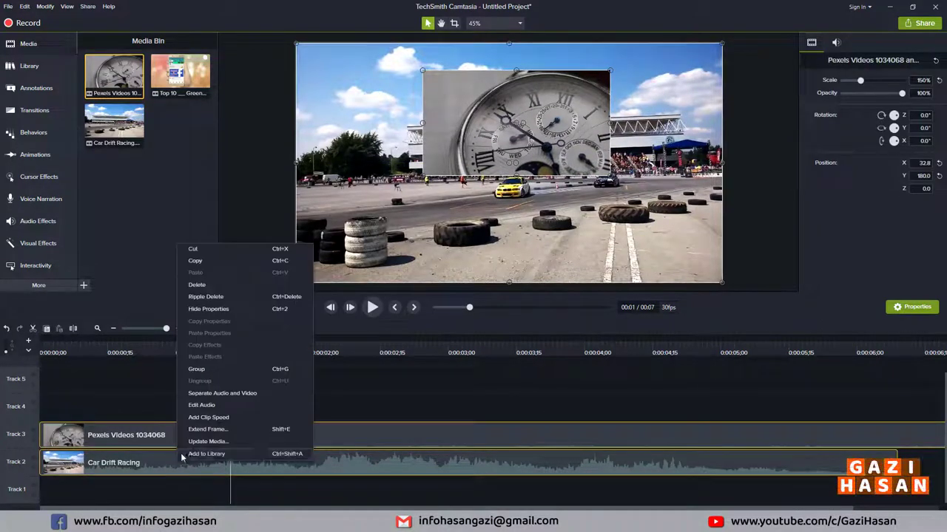
left_click(218, 394)
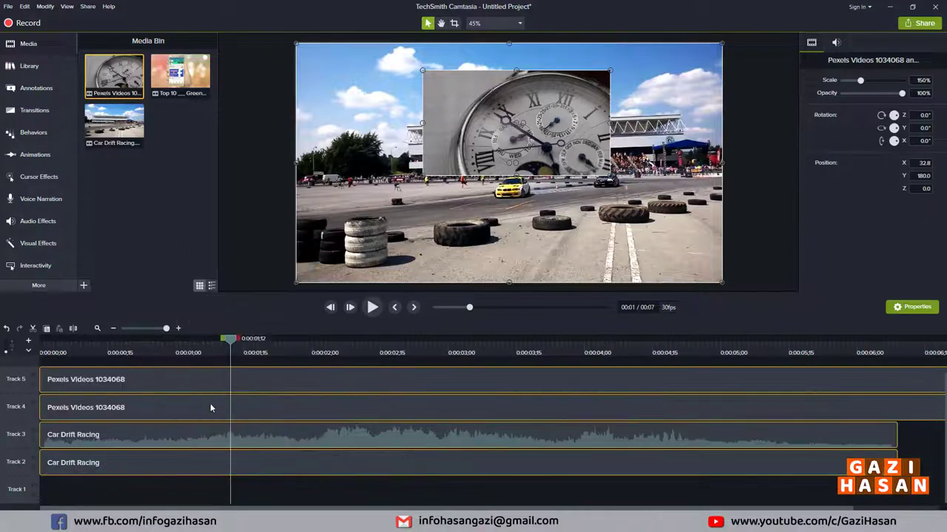
- Delete the separated audio clips of Car Drift Racing and Pexels Videos 1034068 from Tracks 3 and 5
left_click(185, 446)
key("Delete")
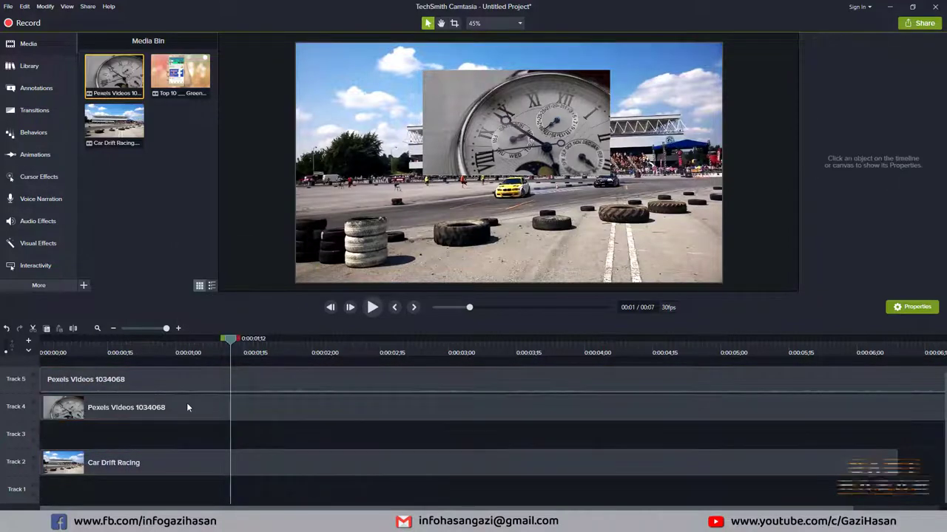
left_click(189, 380)
key("Delete")
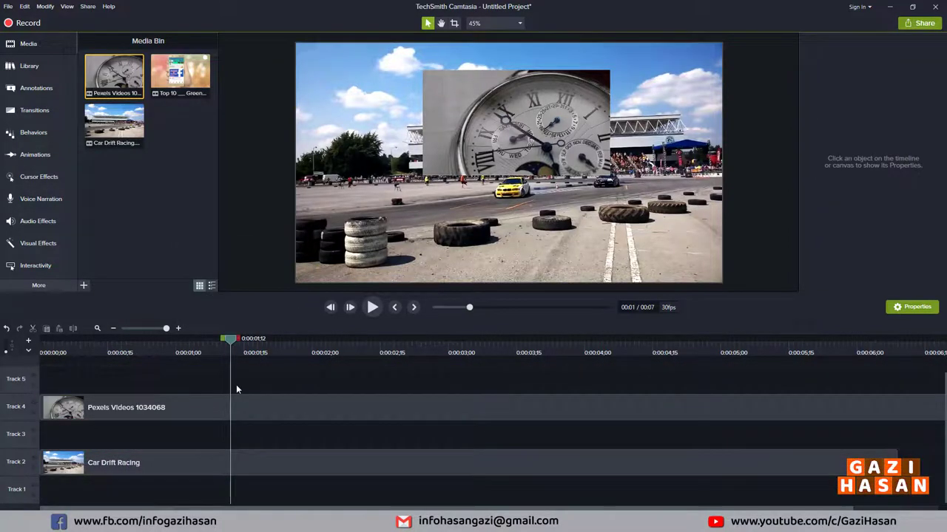
- Reposition the Pexels clip to about X 190.6, Y -117.8 and apply the Drop Shadow effect to it
left_click_drag(498, 148, 534, 214)
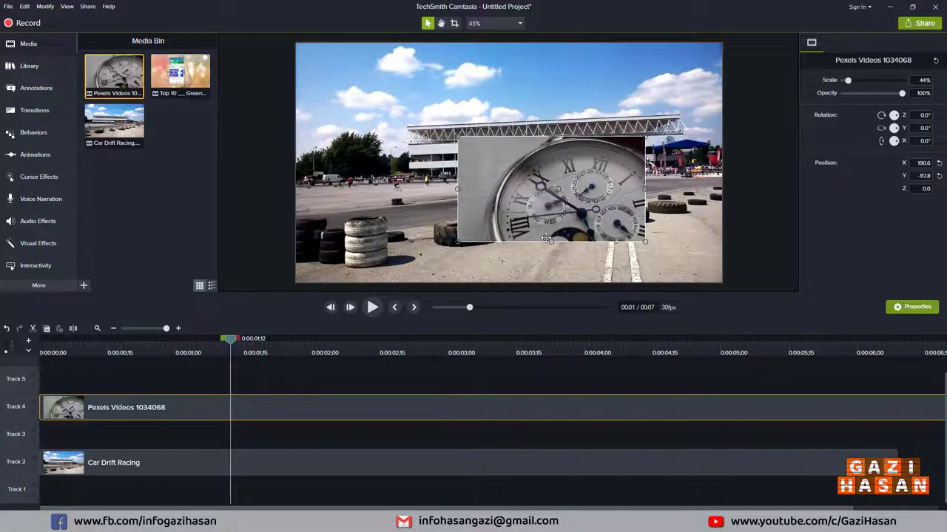
left_click(37, 243)
left_click_drag(119, 74, 408, 403)
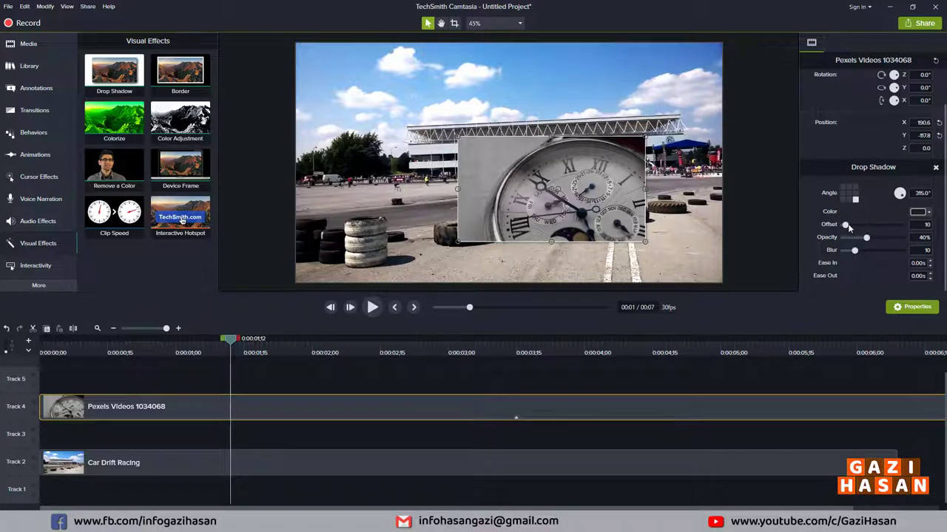
- Set the drop shadow's offset to 85, opacity to 53% and blur to 15, and preview the playback
left_click_drag(847, 224, 874, 238)
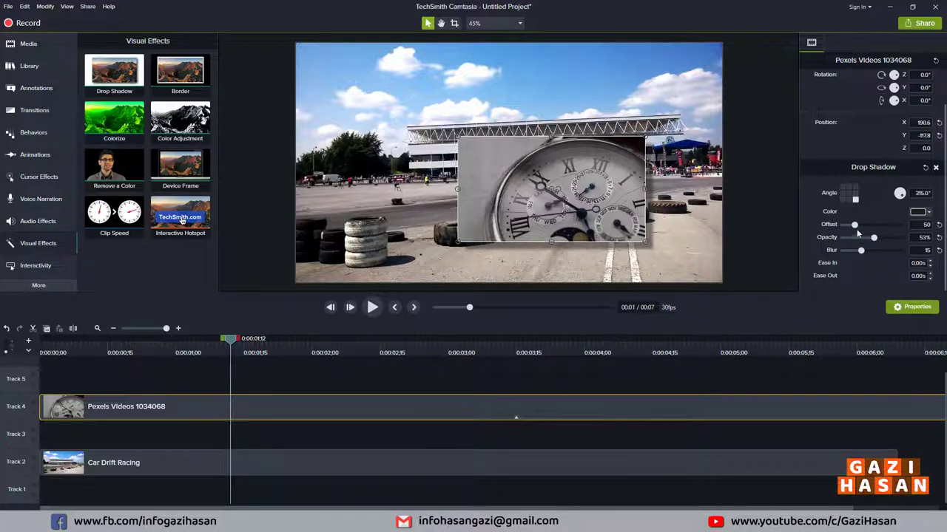
left_click_drag(854, 226, 862, 225)
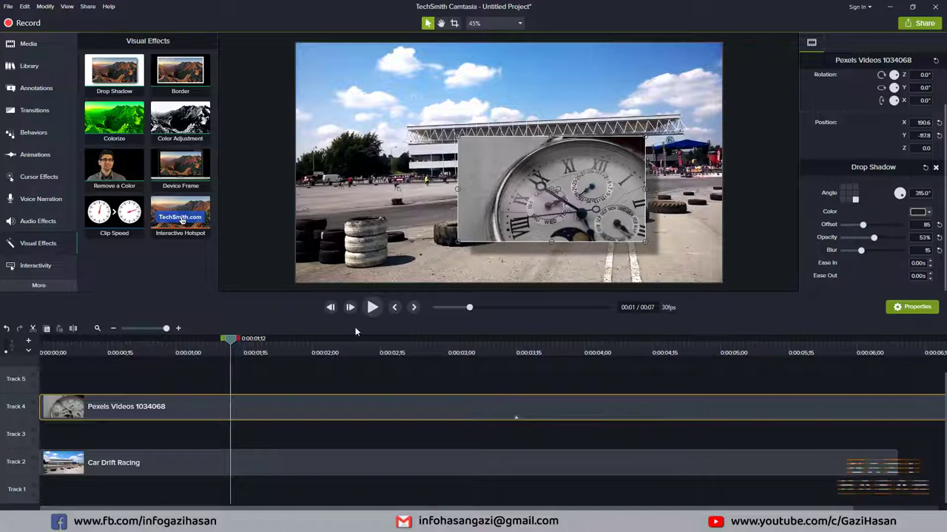
left_click(372, 311)
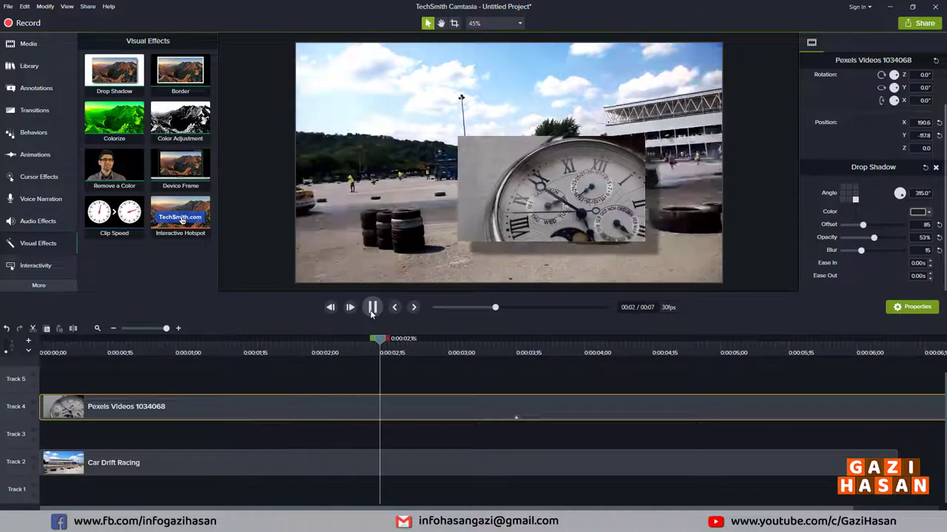
key("space")
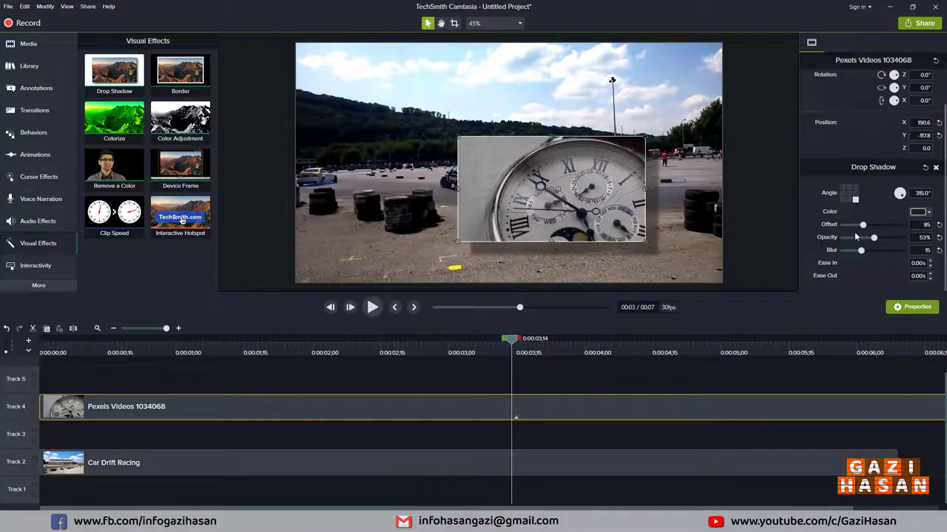
- Reduce the drop shadow's offset to 18, previewing the playback from the beginning of the timeline
left_click_drag(862, 224, 851, 226)
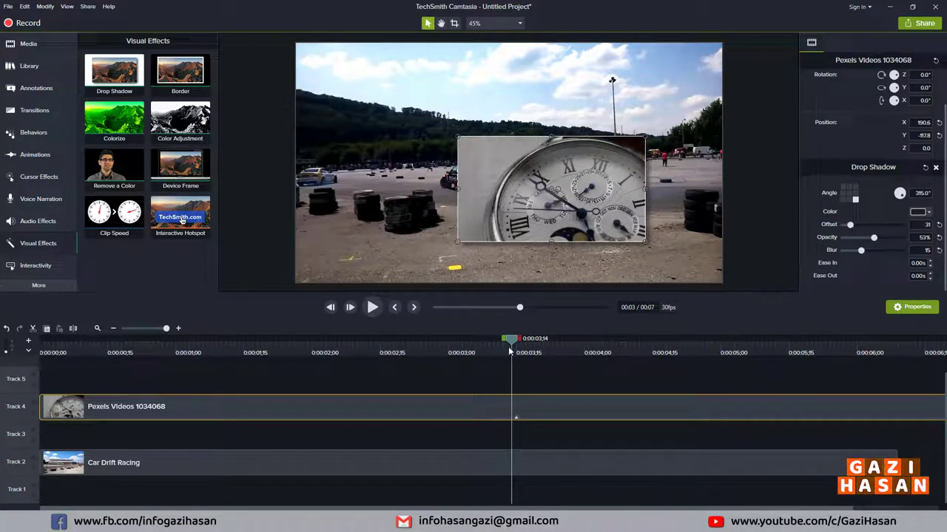
key("ctrl+Home")
left_click(372, 307)
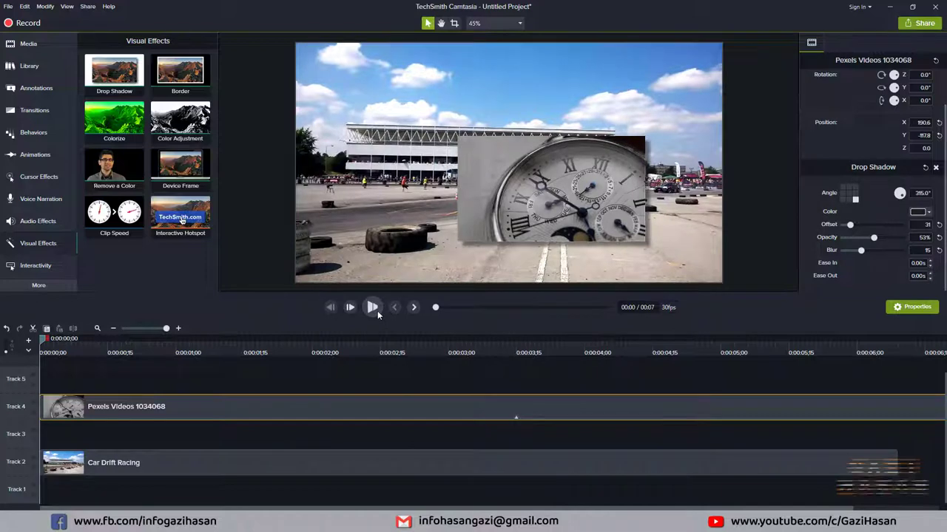
key("space")
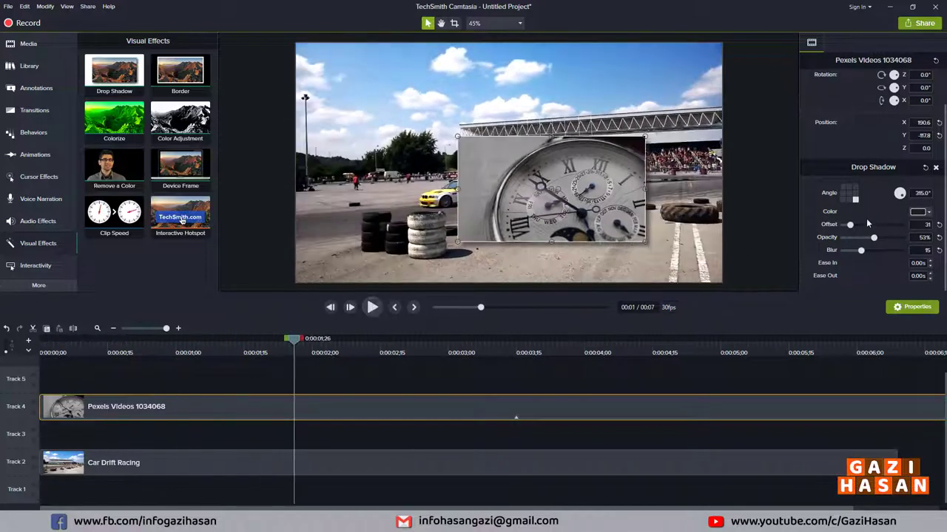
left_click_drag(850, 227, 850, 227)
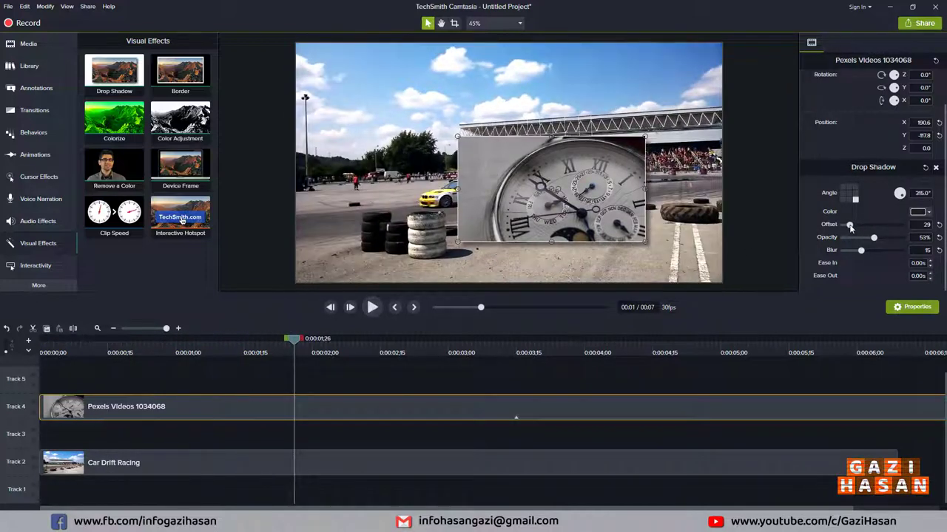
left_click(923, 224)
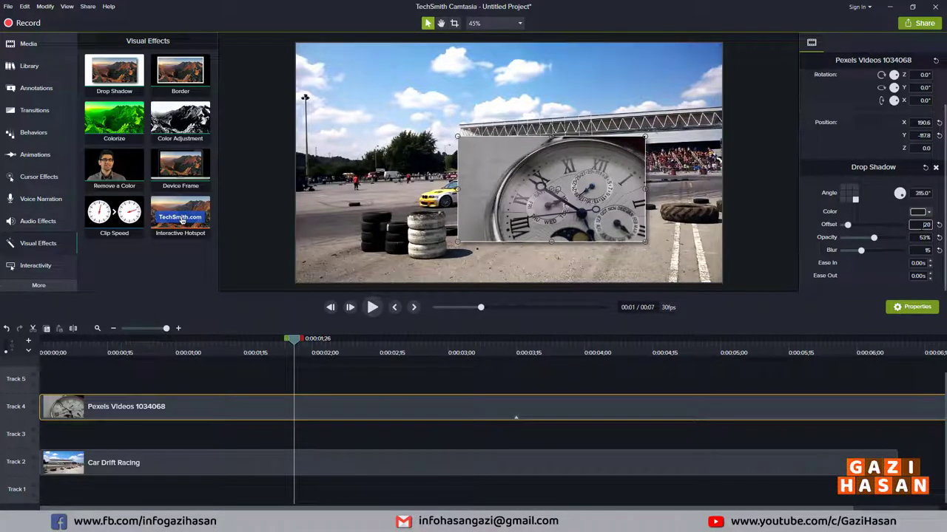
left_click(311, 363)
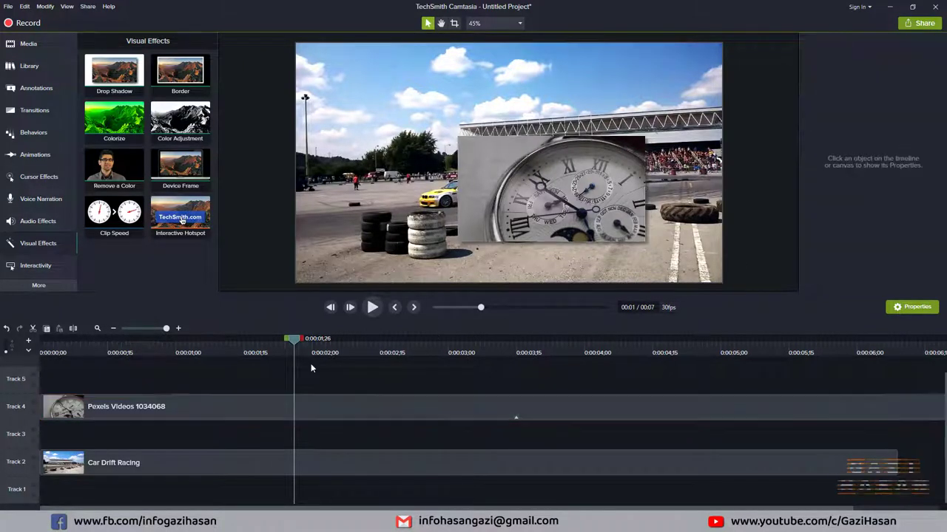
left_click_drag(296, 339, 104, 338)
key("space")
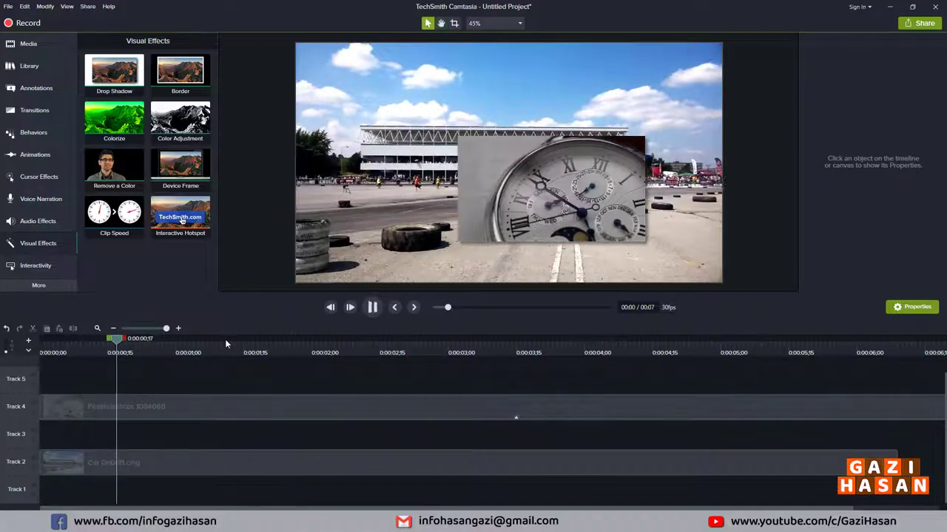
key("space")
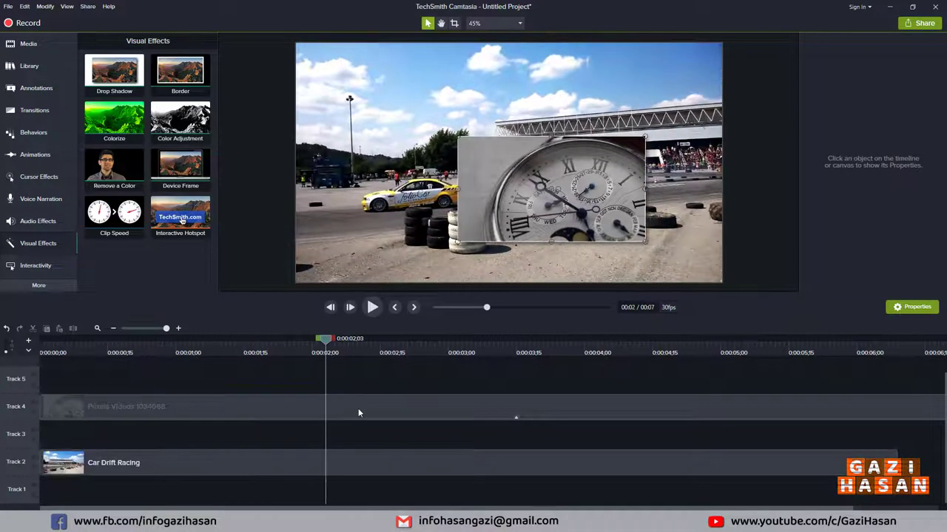
- Remove the Drop Shadow effect from the Pexels clip and undo the removal
left_click(357, 408)
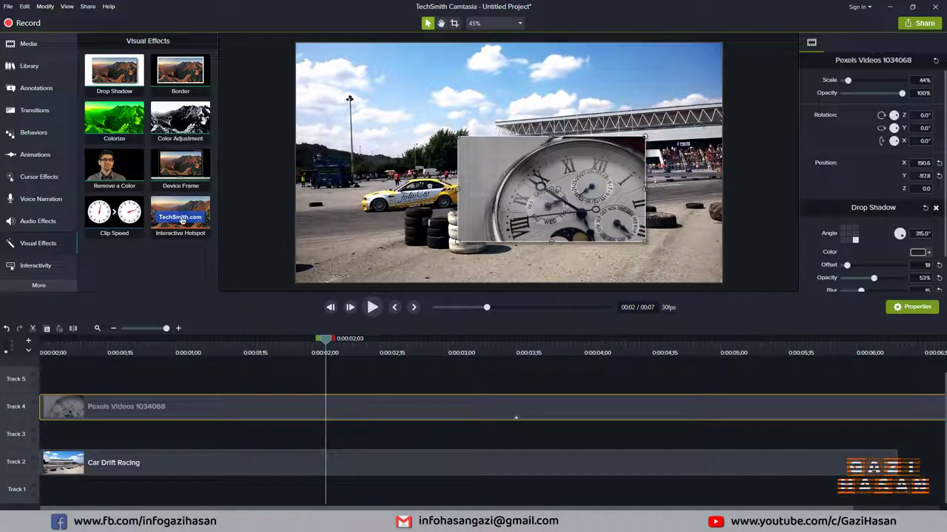
left_click(936, 210)
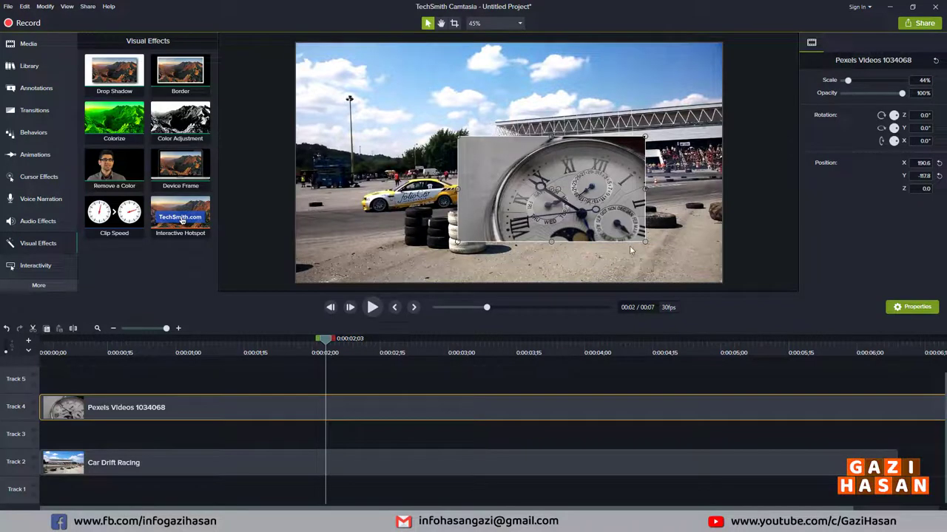
key("ctrl+z")
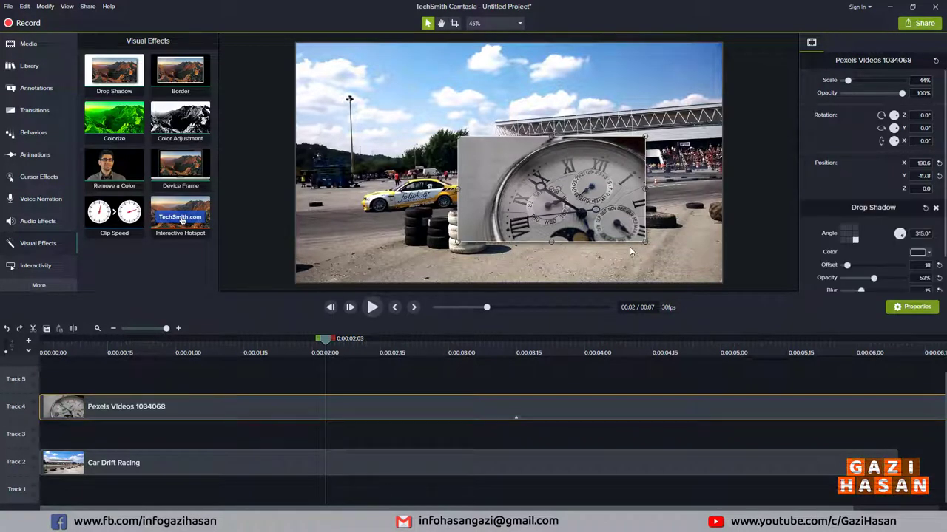
- Delete the Pexels Videos 1034068 clip from Track 4
left_click(440, 436)
scroll(440, 436, "up", 1)
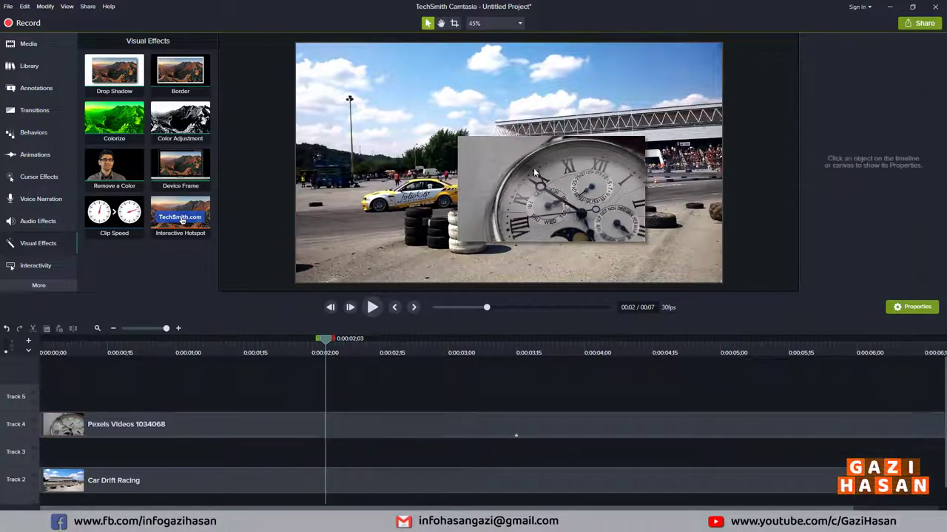
left_click(439, 417)
key("Delete")
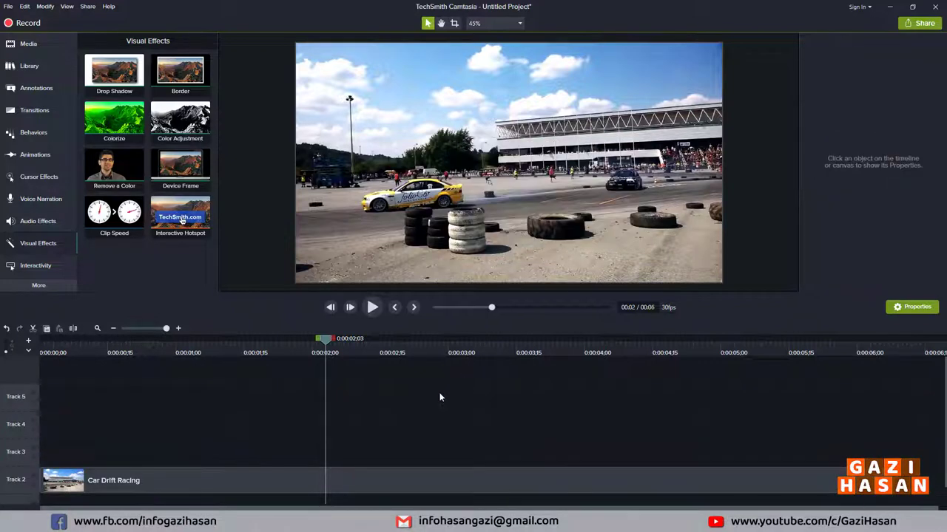
- Add a plain text callout with the presenter's name over the sky in the upper part of the video
left_click(34, 110)
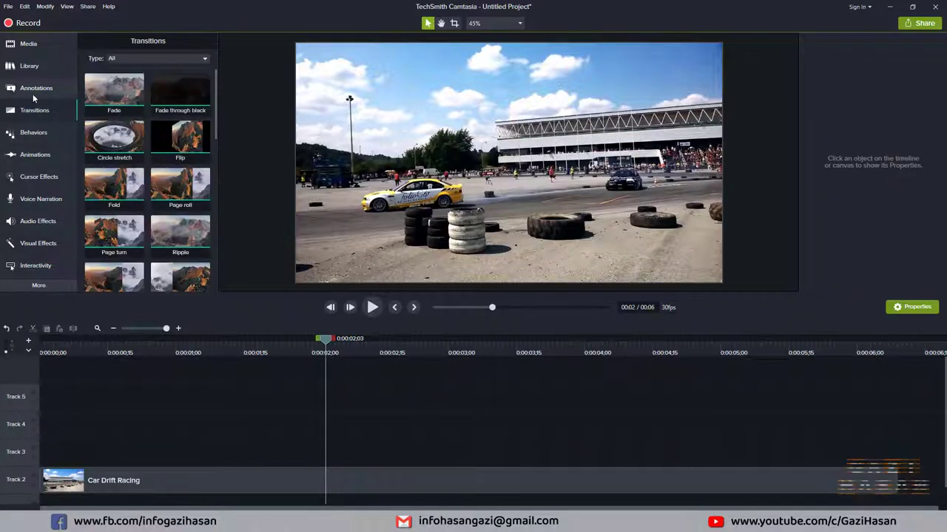
left_click(35, 88)
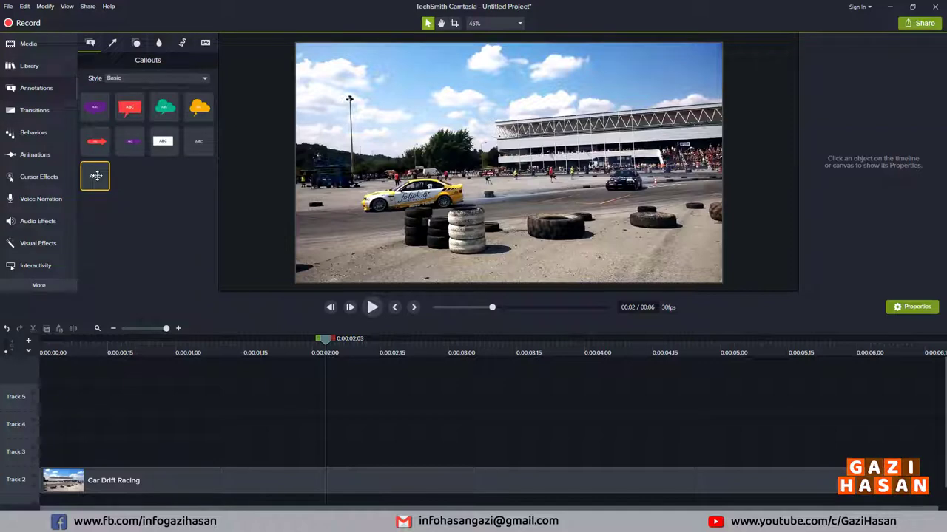
left_click_drag(197, 141, 398, 94)
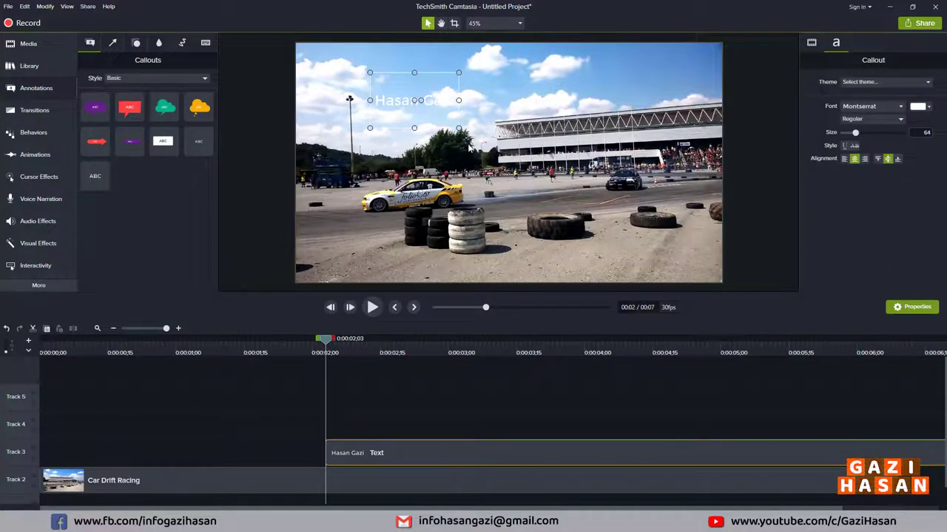
left_click_drag(396, 106, 384, 99)
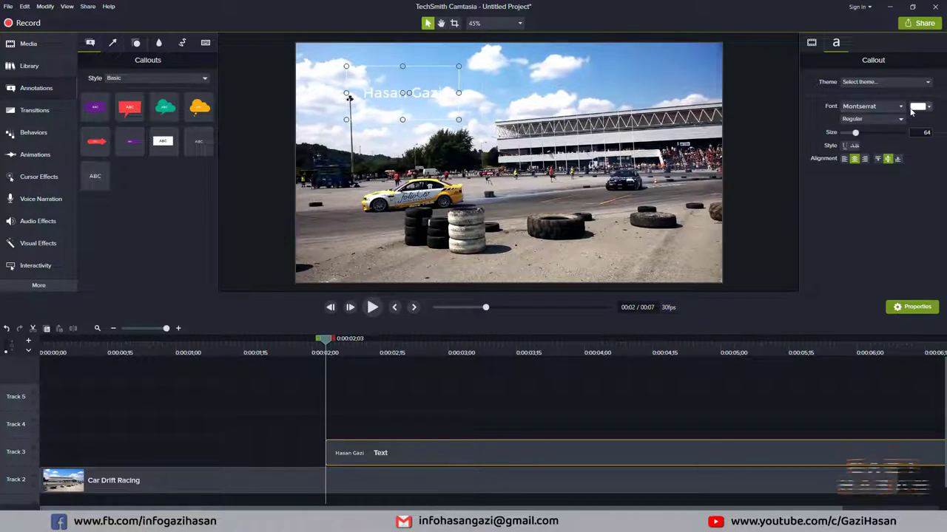
- Format the callout text in red at size 93 and shift it slightly higher in the frame
left_click(920, 106)
left_click(873, 139)
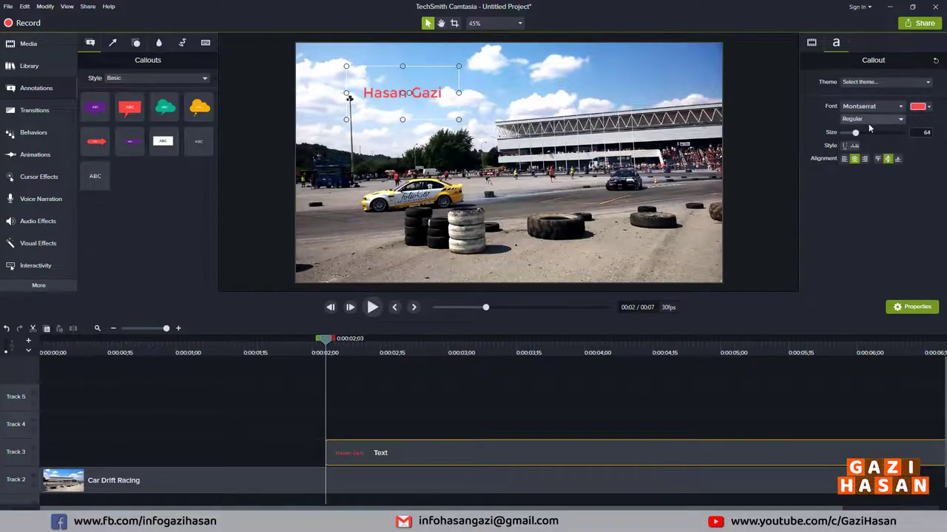
left_click_drag(853, 132, 861, 132)
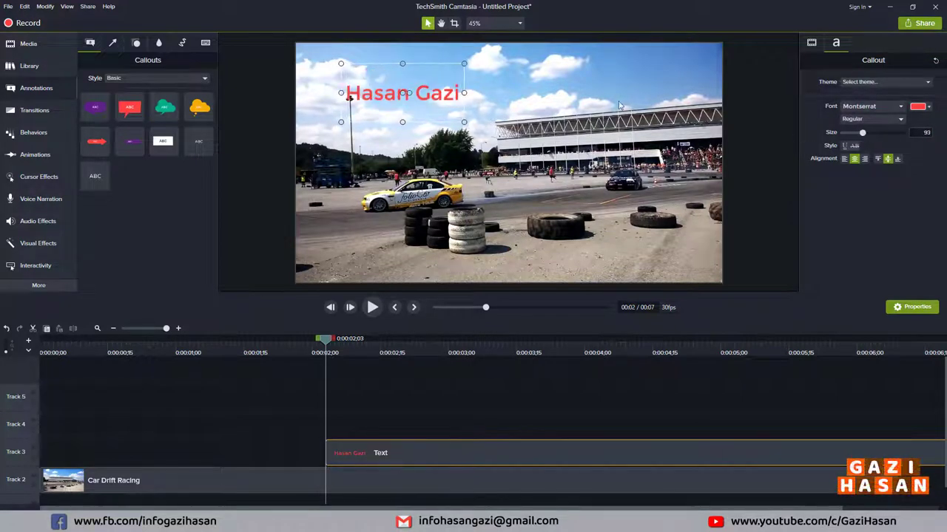
left_click_drag(436, 96, 447, 89)
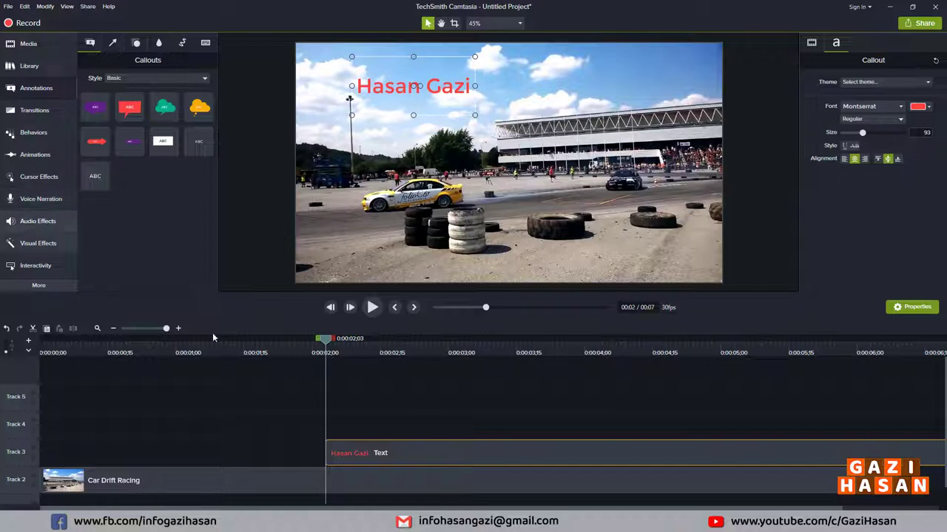
- Move the text callout to the start of Track 4 and apply the Drop Shadow visual effect to it
left_click_drag(366, 458, 81, 425)
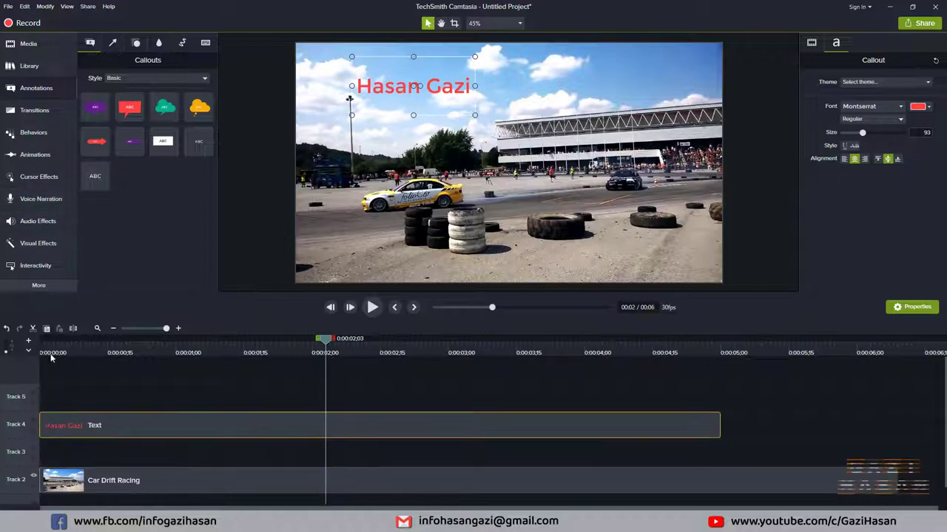
left_click(39, 244)
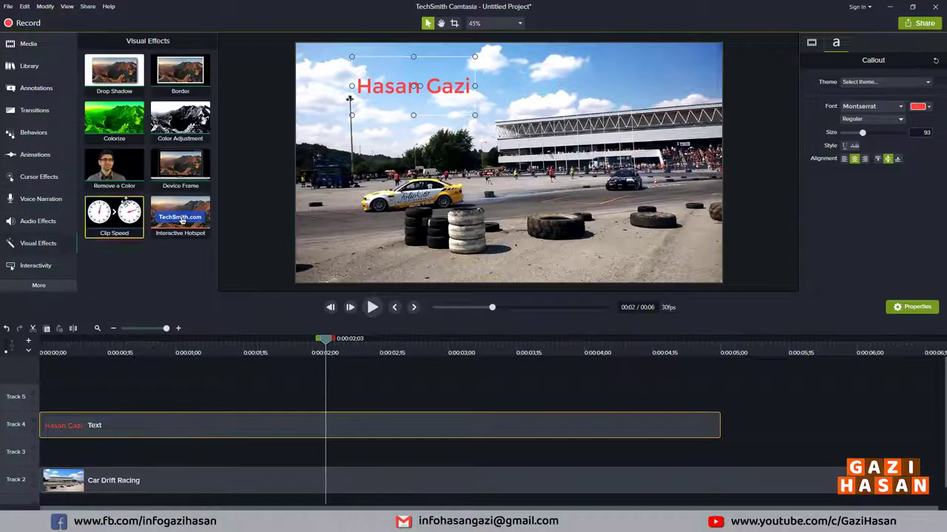
left_click_drag(124, 87, 353, 414)
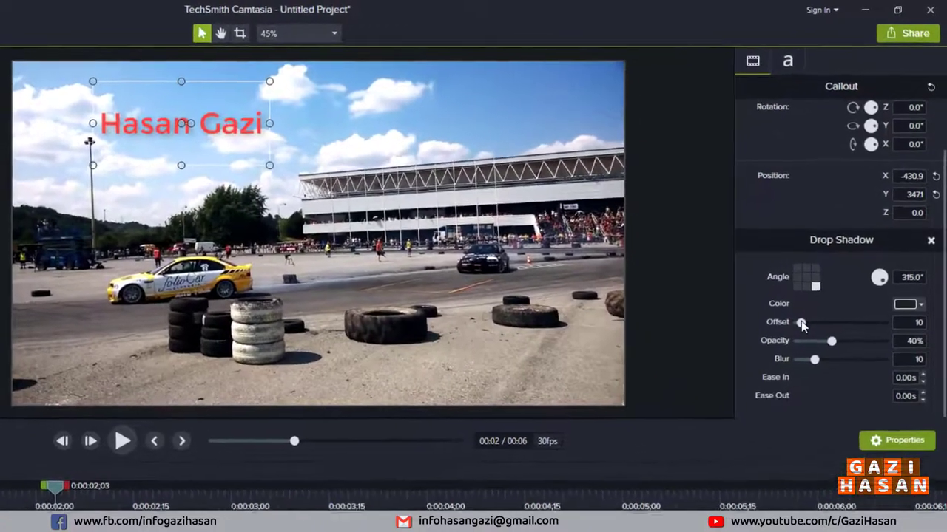
- Set the callout's drop shadow to offset 2, opacity 100% and blur 2
left_click_drag(829, 261, 827, 261)
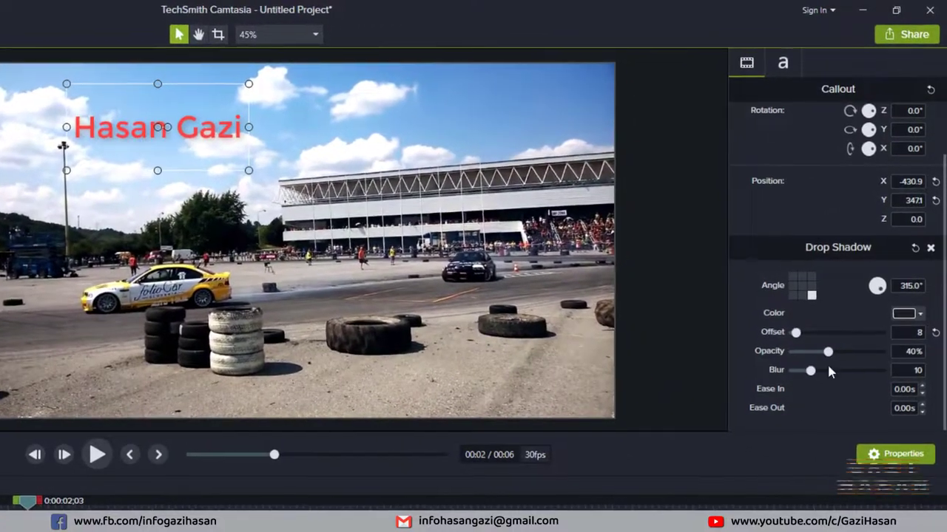
left_click_drag(830, 354, 911, 361)
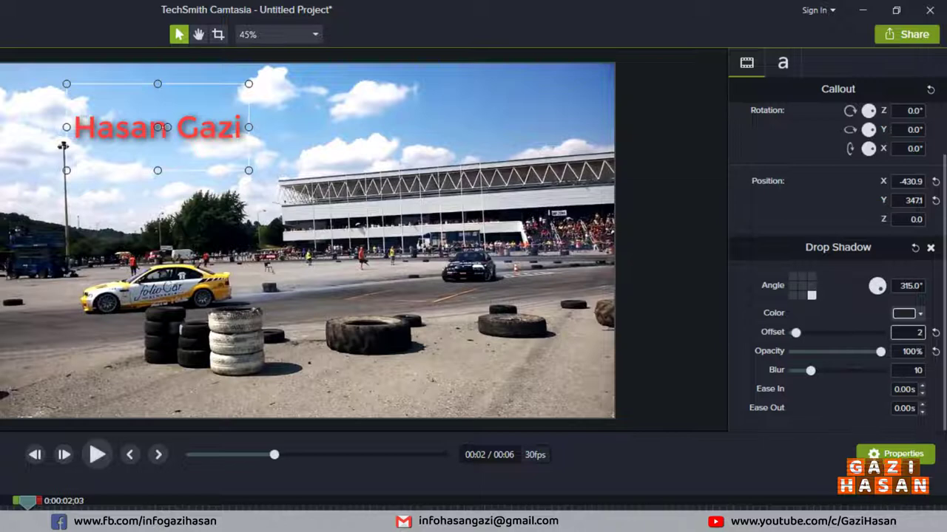
key("Tab")
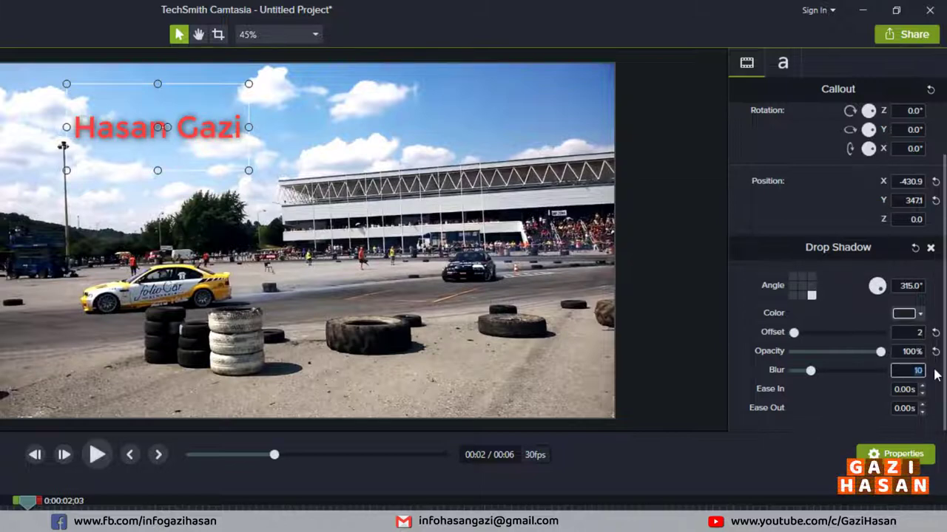
key("shift+Tab")
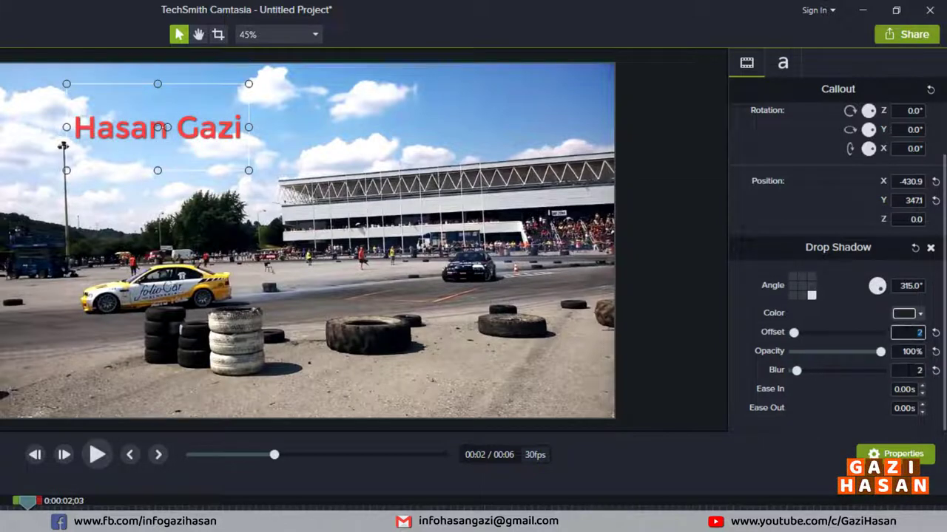
key("Tab")
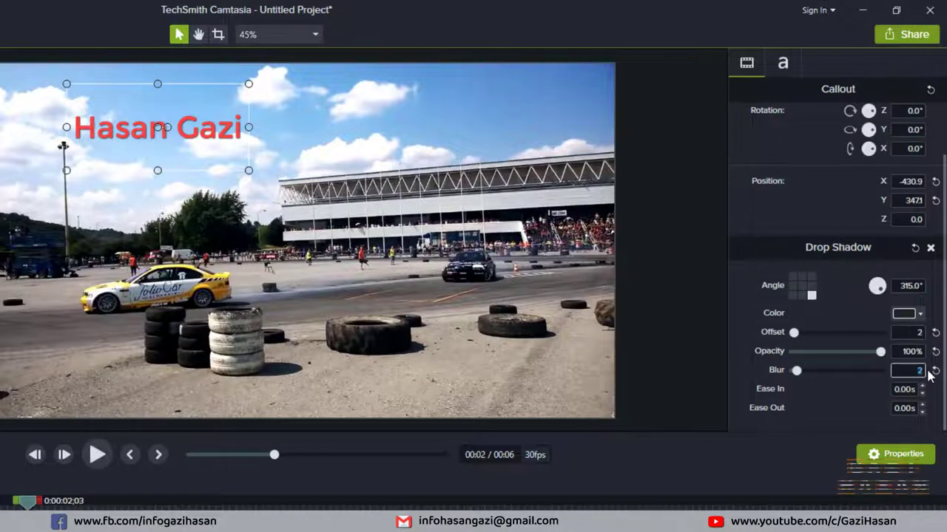
key("shift+Tab")
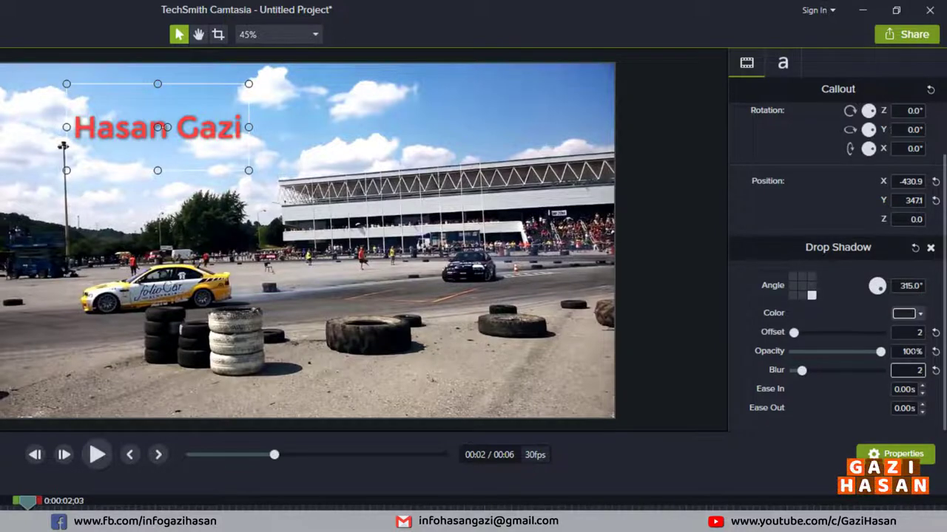
key("shift+Tab")
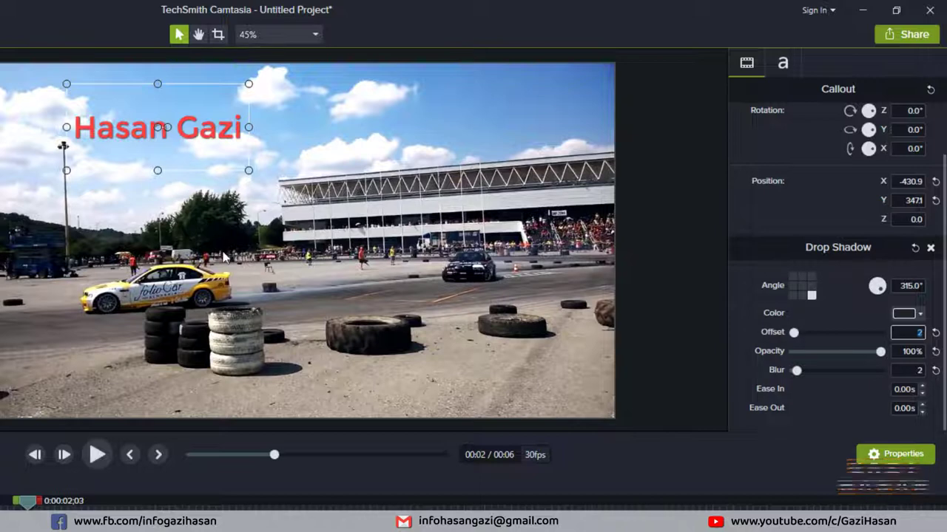
- Remove the Drop Shadow effect from the text callout and undo the removal
left_click(931, 248)
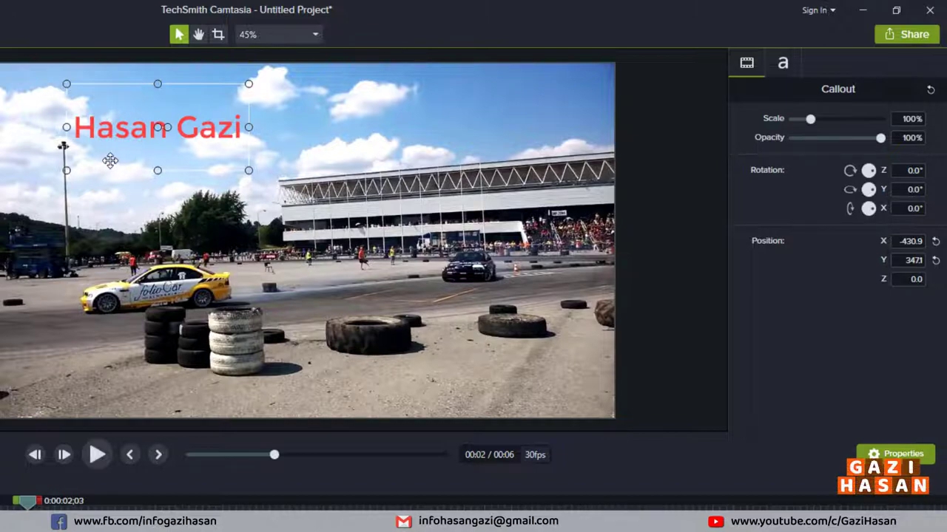
key("ctrl+z")
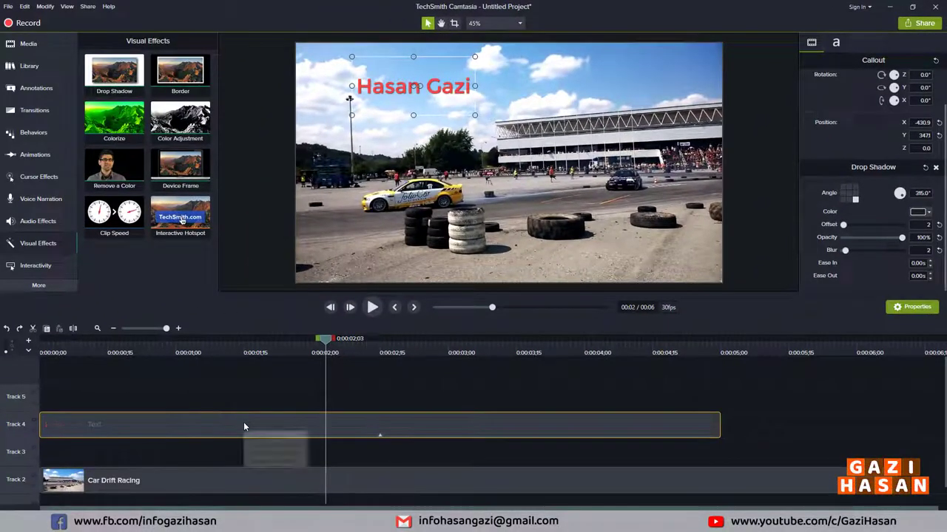
- Delete the text callout and move the Car Drift Racing clip from Track 2 to Track 4
key("Delete")
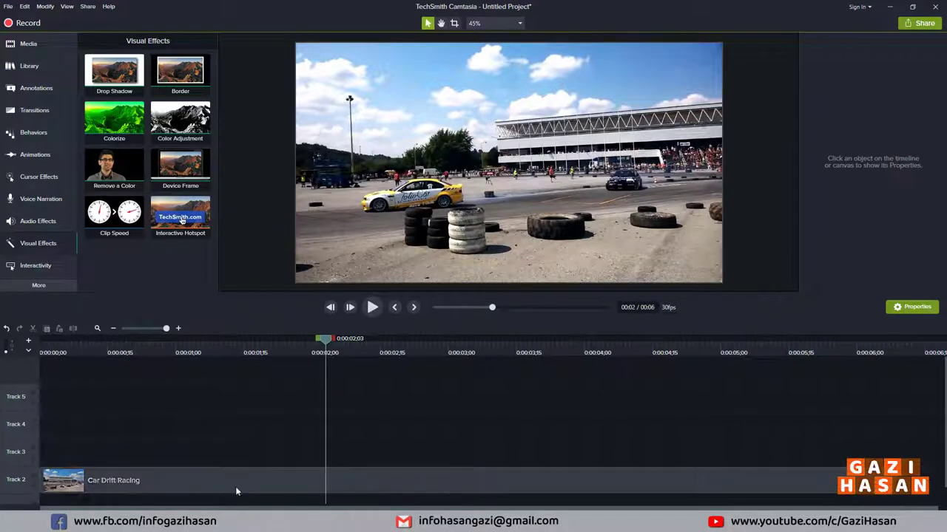
left_click_drag(236, 487, 87, 255)
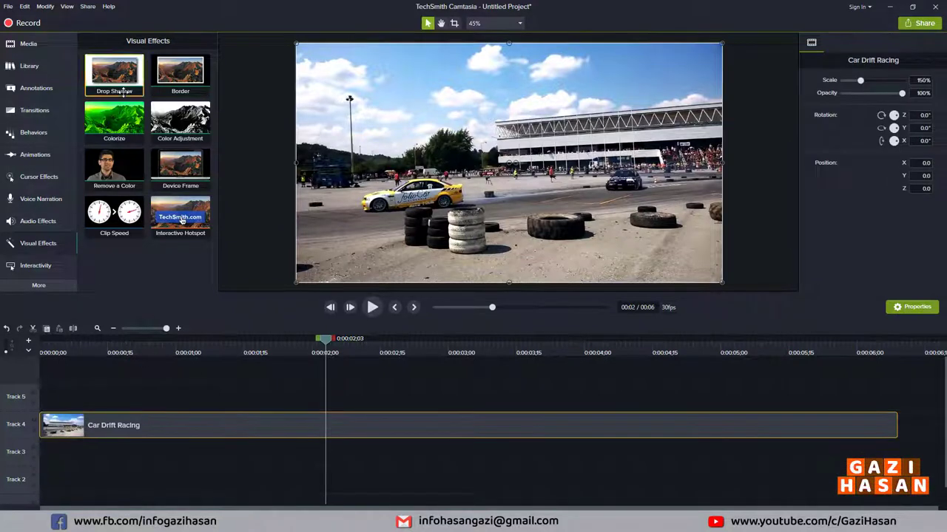
- Place the Pexels Videos 1034068 clip on Track 5, scale it to 71.6% and centre it over the car video
left_click(24, 43)
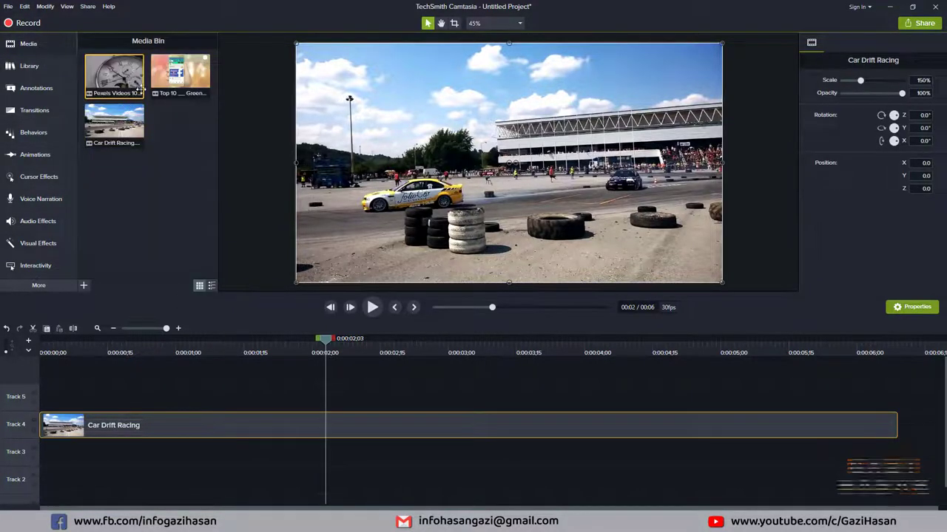
left_click_drag(114, 74, 152, 403)
left_click_drag(296, 275, 417, 214)
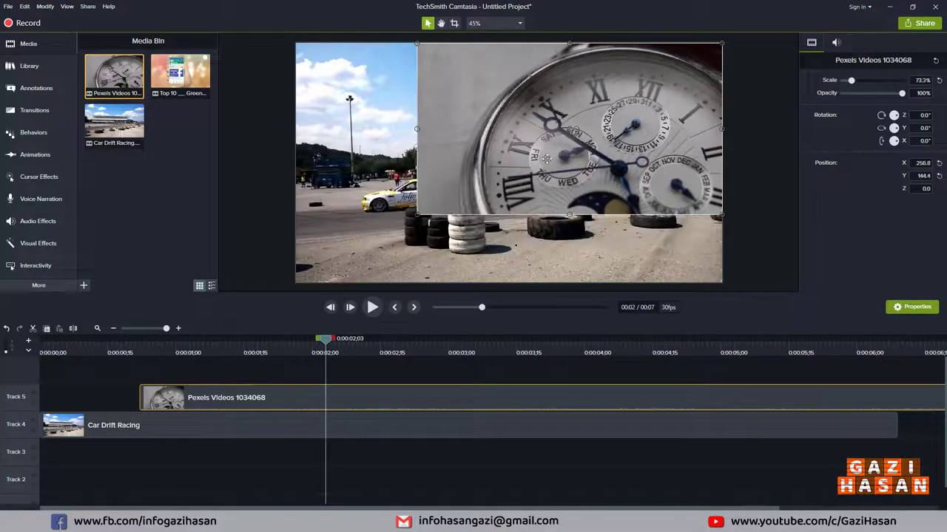
left_click_drag(549, 156, 491, 187)
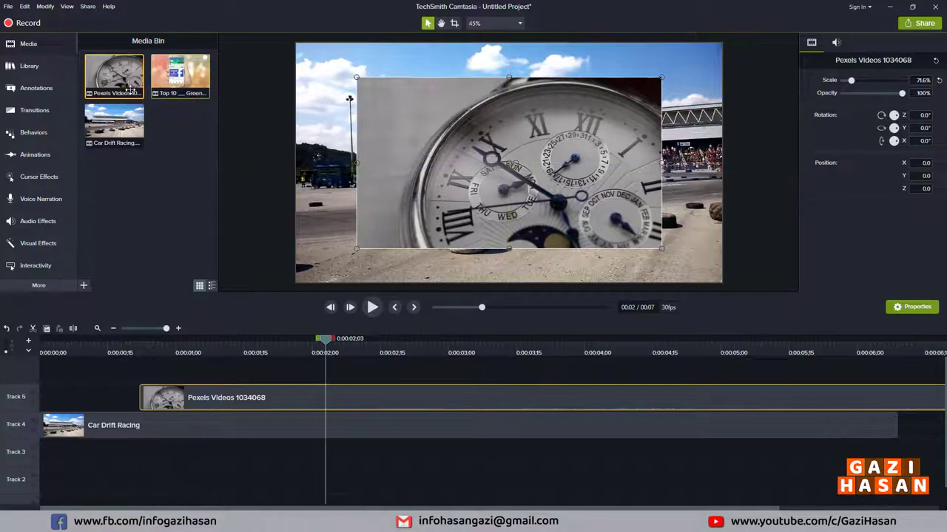
- Apply the Border visual effect to the Pexels clip on Track 5
left_click(34, 243)
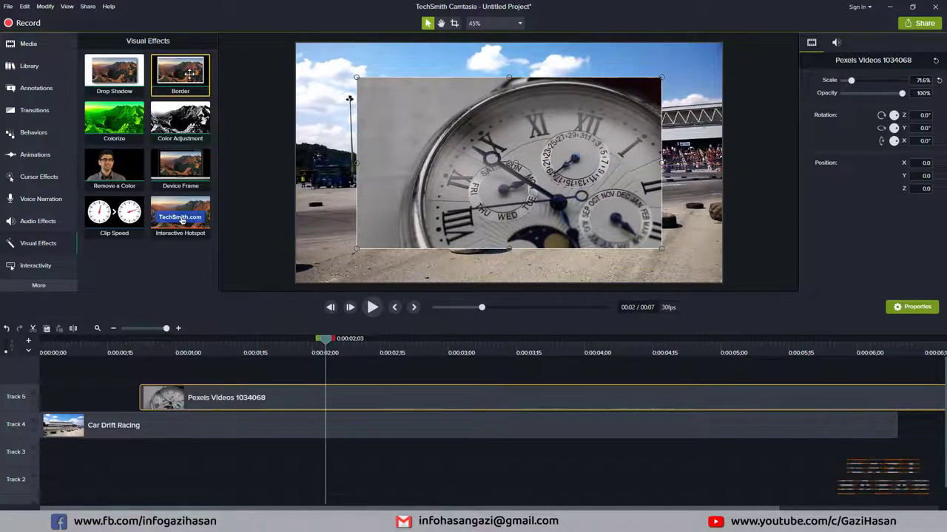
left_click_drag(189, 74, 386, 391)
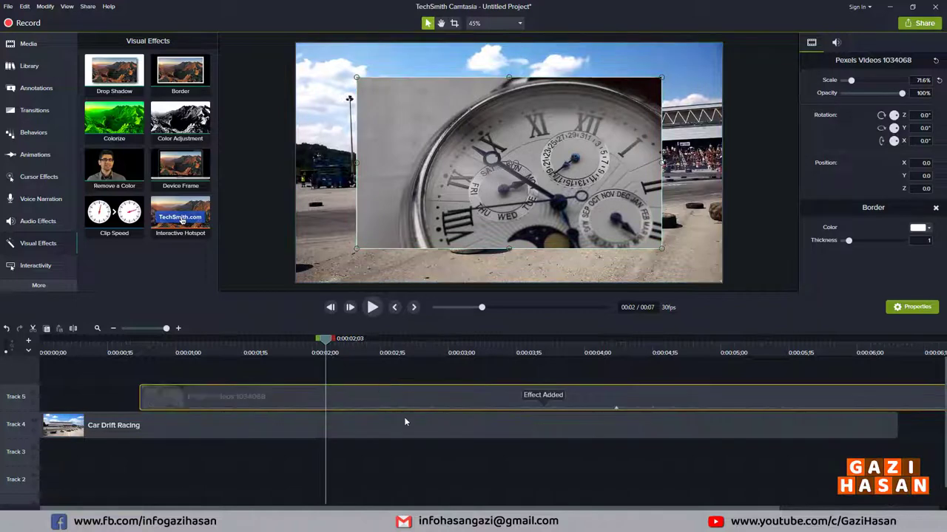
- Separate the Pexels clip's audio from its video and delete the audio part on Track 6
right_click(595, 392)
left_click(649, 316)
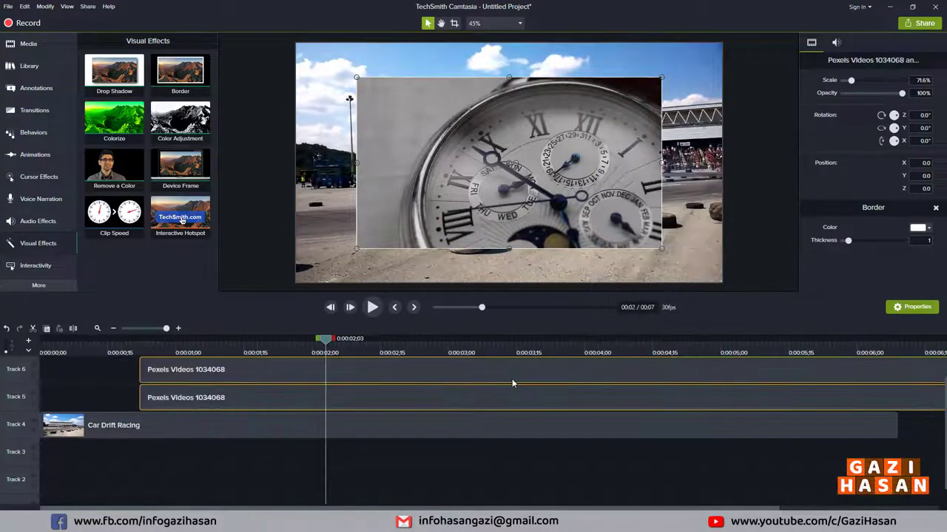
left_click(509, 377)
key("Delete")
left_click(488, 398)
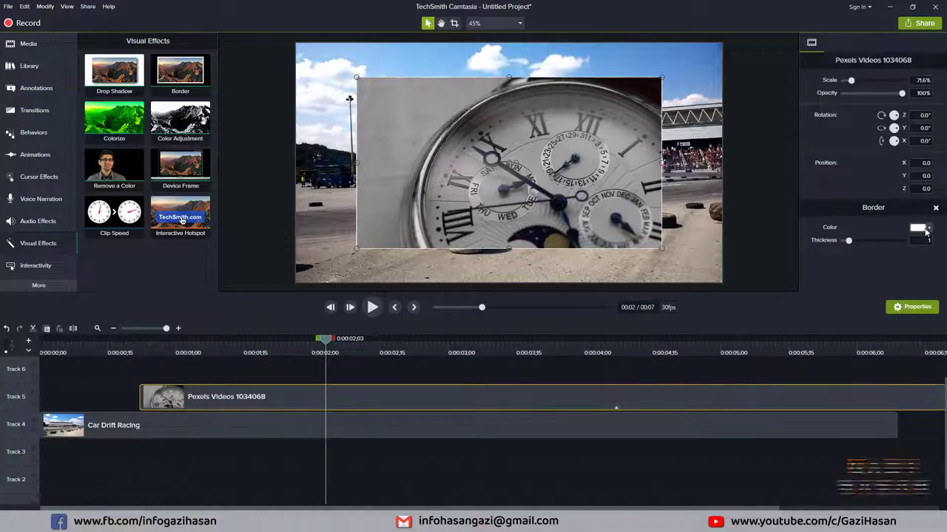
- Try a black border on the Pexels clip, settle on red with thickness 5, and preview the playback
left_click_drag(849, 241, 870, 243)
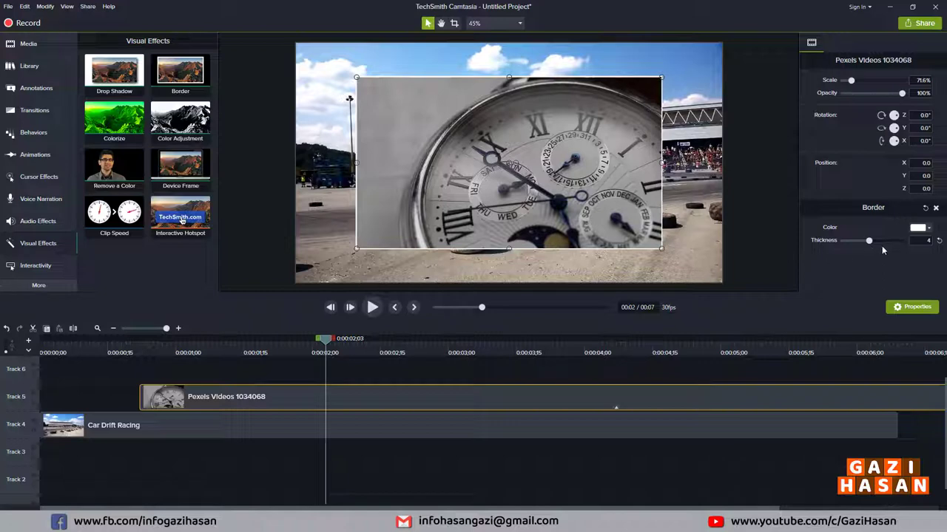
left_click(917, 229)
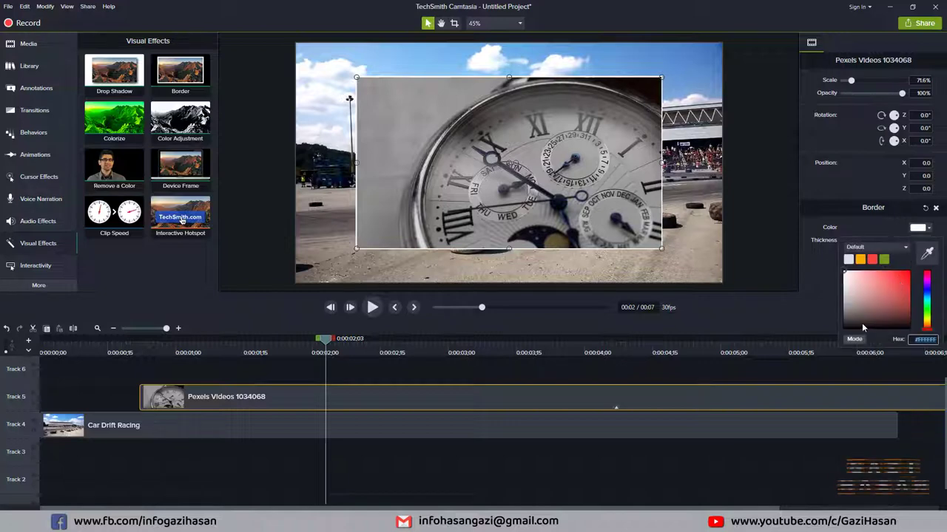
left_click_drag(861, 328, 835, 326)
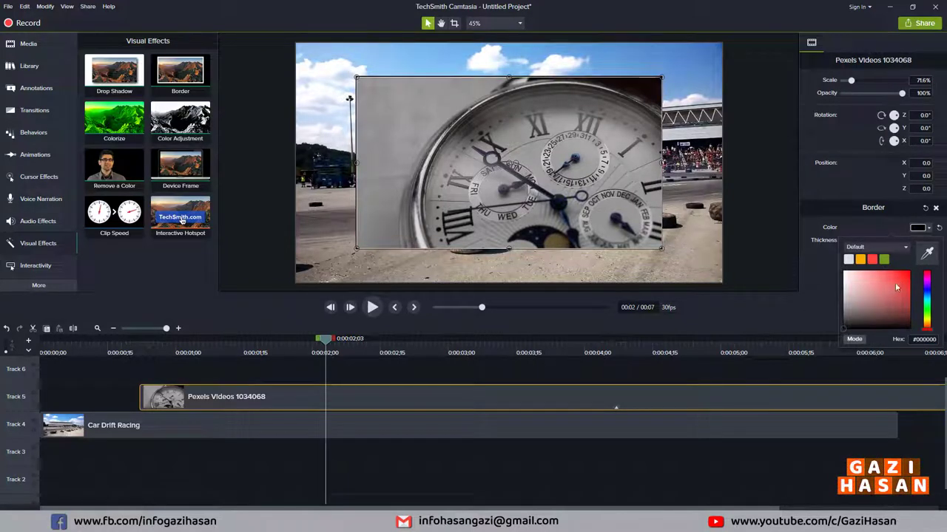
left_click_drag(895, 283, 925, 275)
left_click(814, 288)
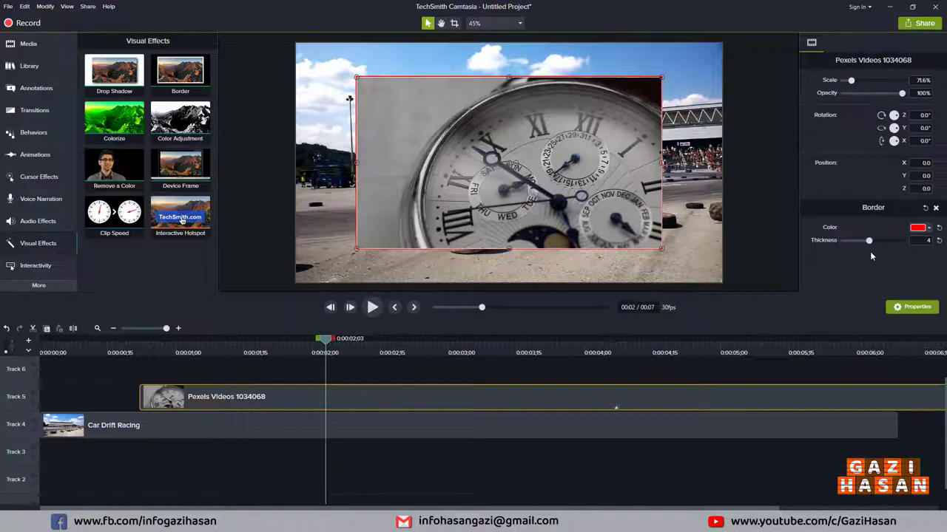
left_click_drag(875, 242, 887, 244)
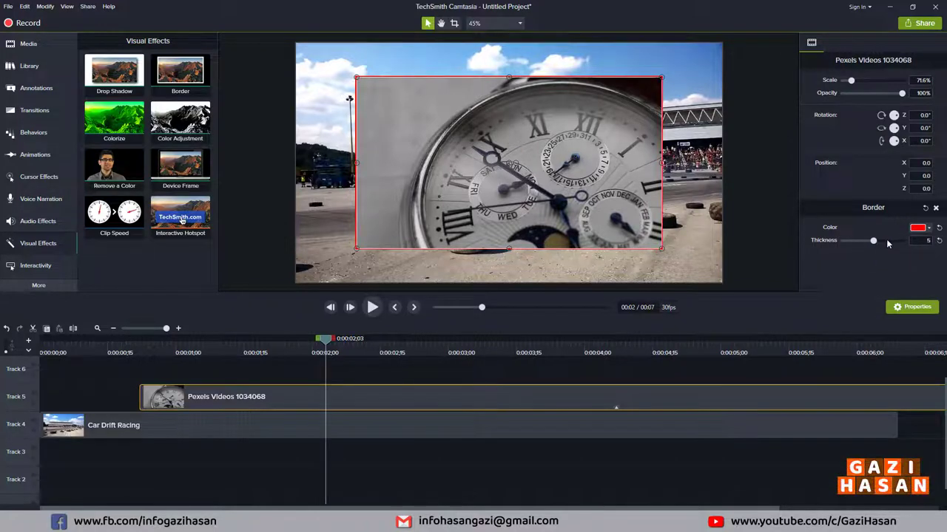
left_click(369, 314)
left_click(369, 313)
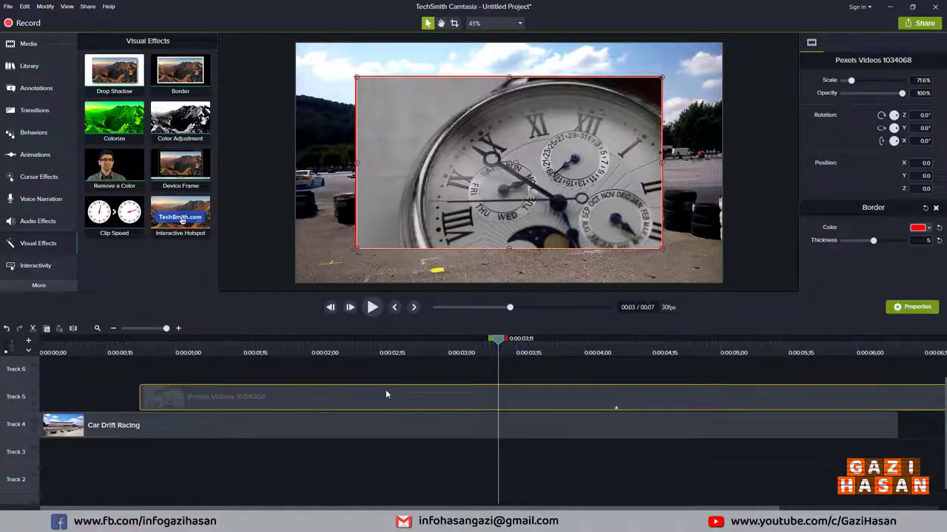
- Import the pexels-lisa-705868 image from the Downloads folder into the project media
key("ctrl+i")
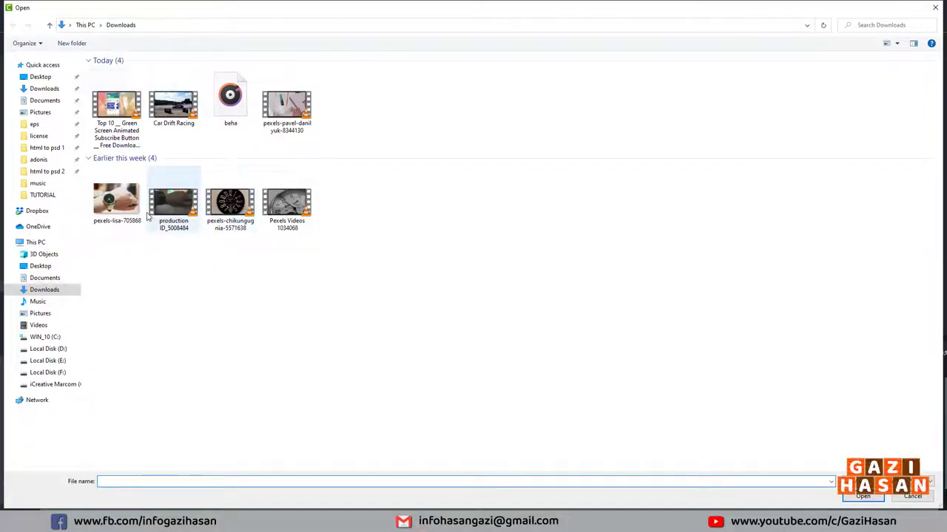
left_click(124, 216)
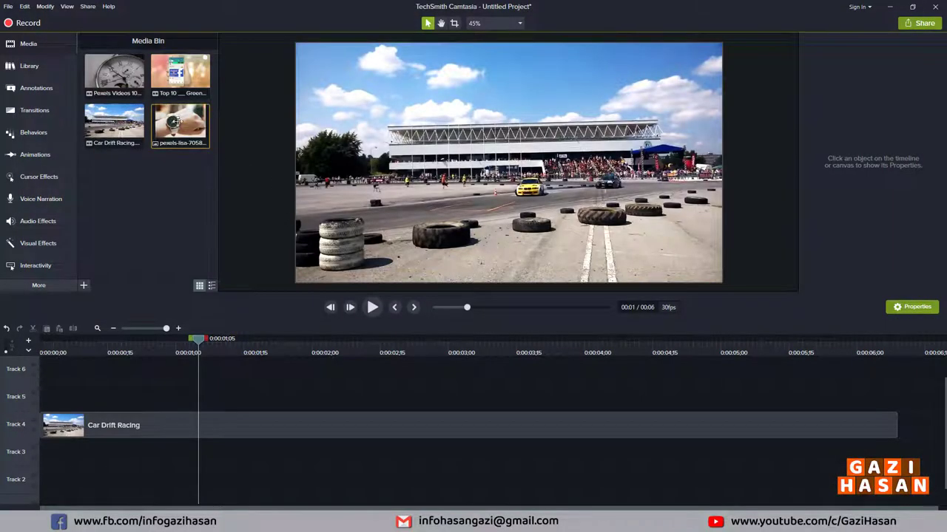
- Place the pexels-lisa-705868 image on Track 5 at 19.1% scale and move the Car Drift Racing clip to Track 2
left_click_drag(178, 121, 278, 391)
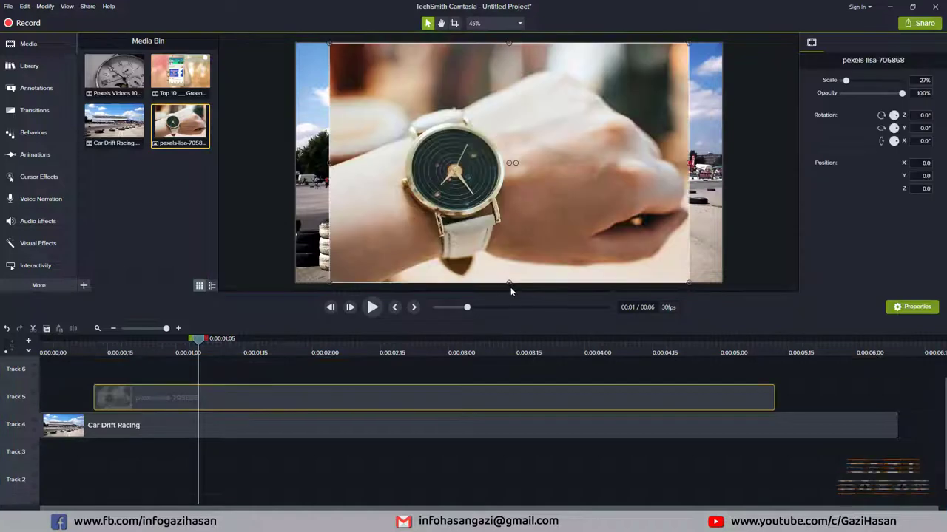
left_click_drag(510, 284, 511, 247)
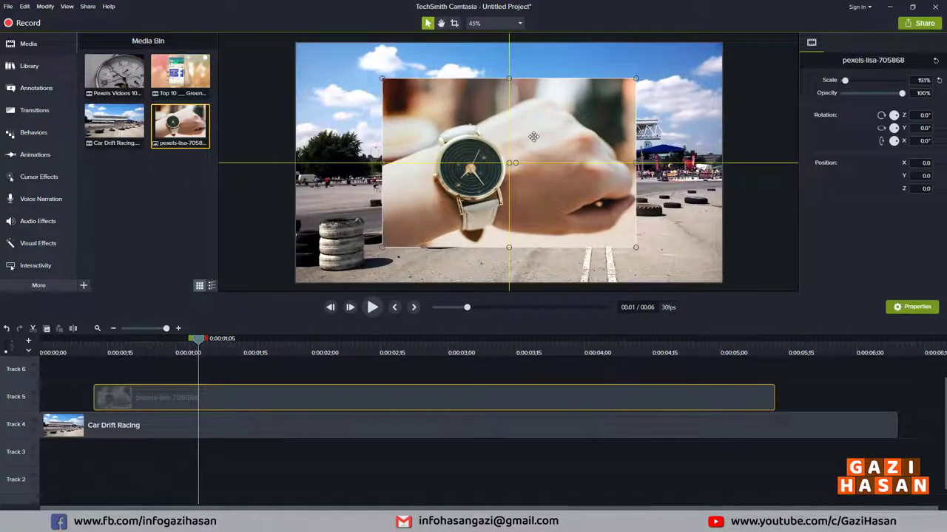
left_click_drag(347, 431, 344, 487)
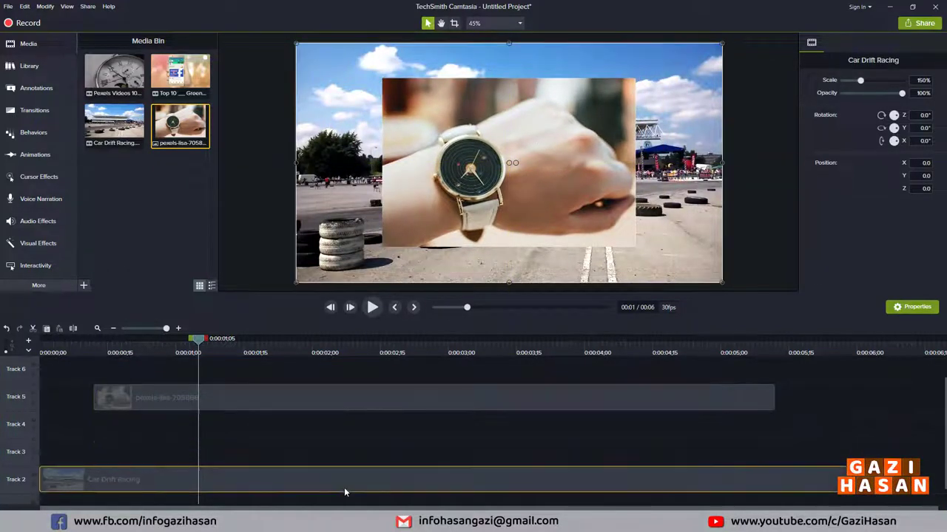
- Apply the Border visual effect to the pexels-lisa-705868 image and set the border color to the preset red
left_click(317, 406)
left_click(38, 243)
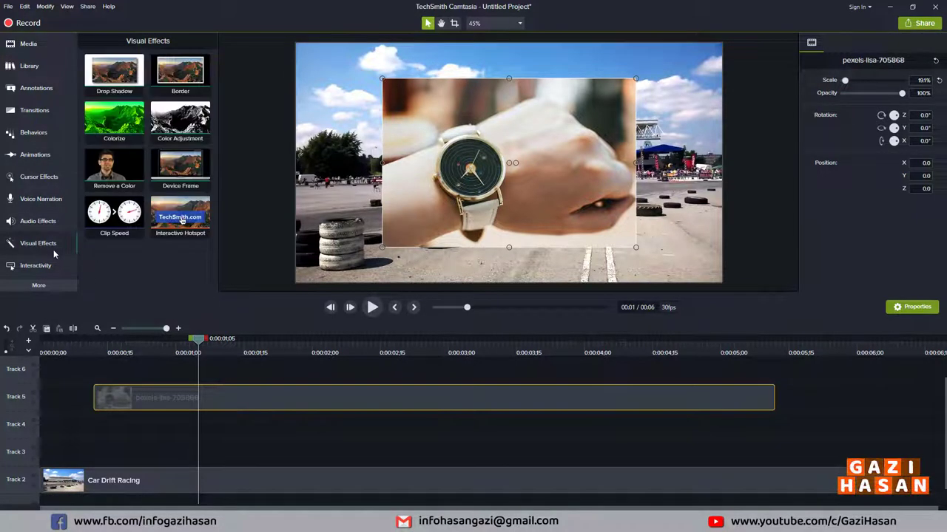
left_click_drag(180, 70, 434, 397)
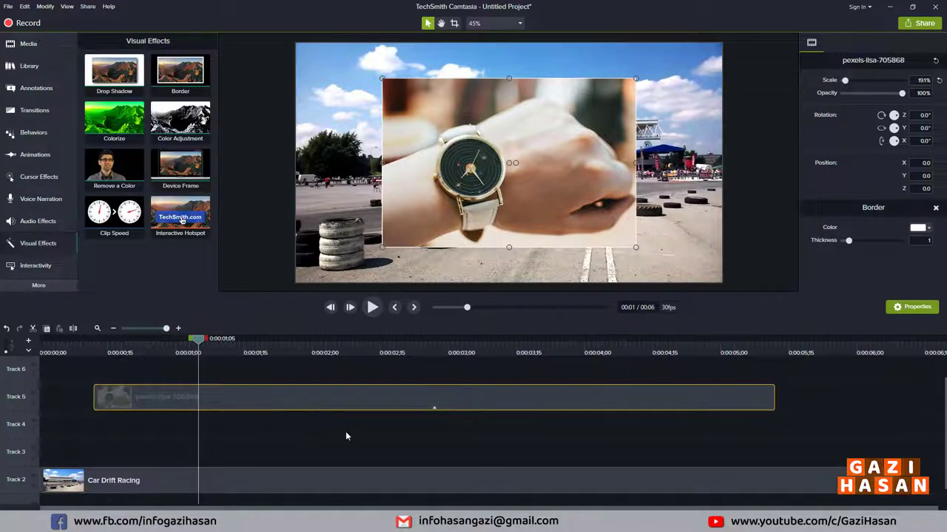
left_click(931, 230)
left_click(875, 265)
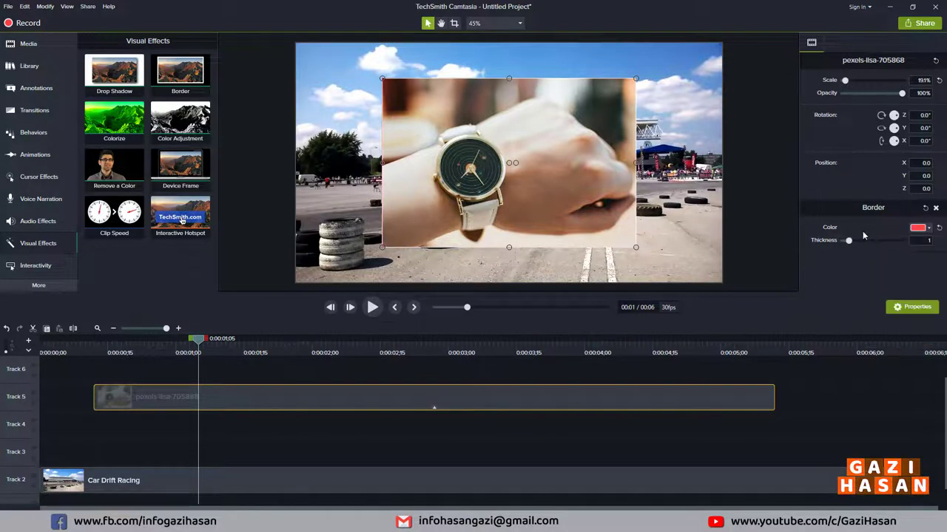
- Set the border thickness of the pexels-lisa-705868 image to 7 and view the frame at 0:00:02;01
left_click_drag(849, 240, 868, 241)
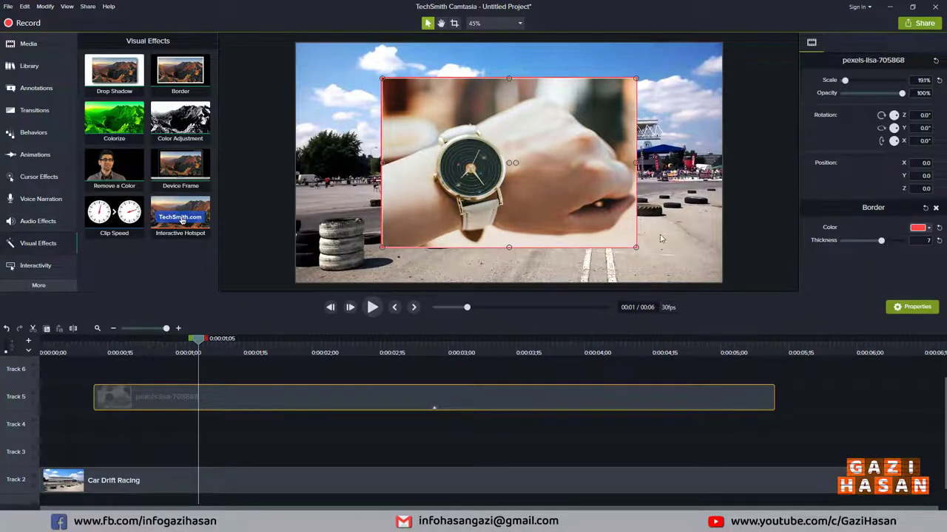
left_click(819, 384)
left_click(317, 344)
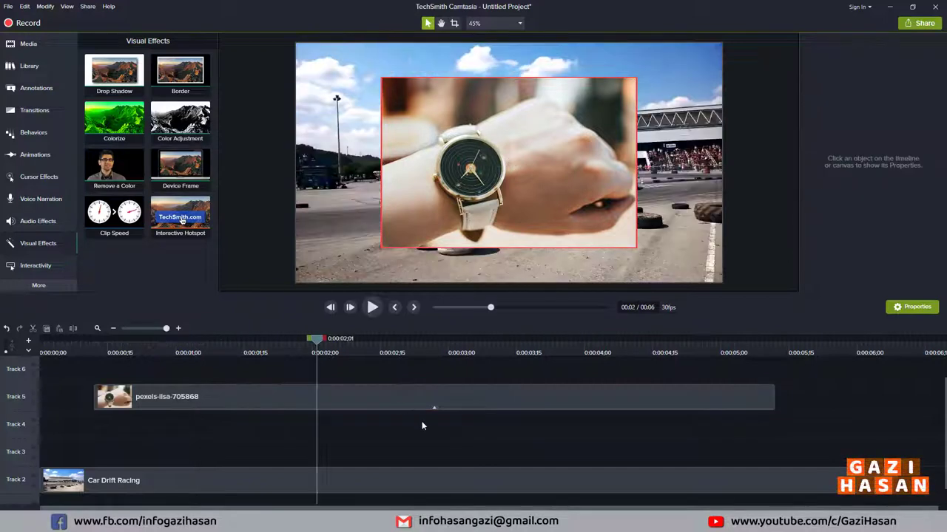
- Delete the pexels-lisa-705868 image from Track 5 and move the Car Drift Racing clip up to Track 3
left_click(420, 397)
key("Delete")
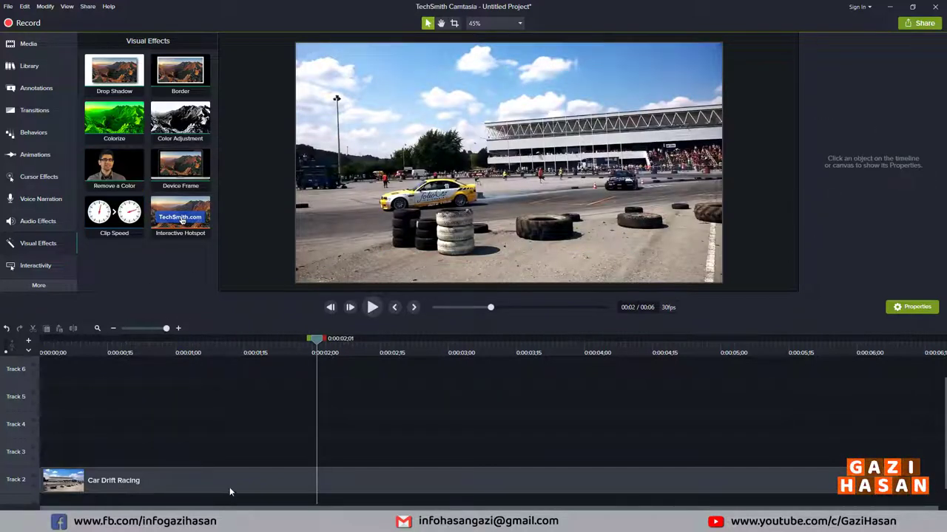
left_click_drag(230, 487, 219, 443)
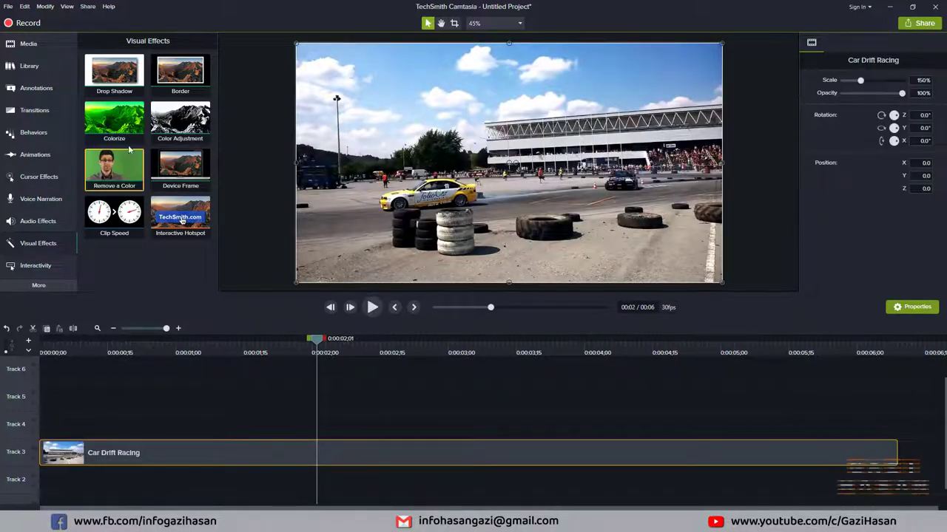
- Apply the Colorize visual effect to the Car Drift Racing clip and preview it from the start of the timeline
left_click_drag(122, 120, 281, 453)
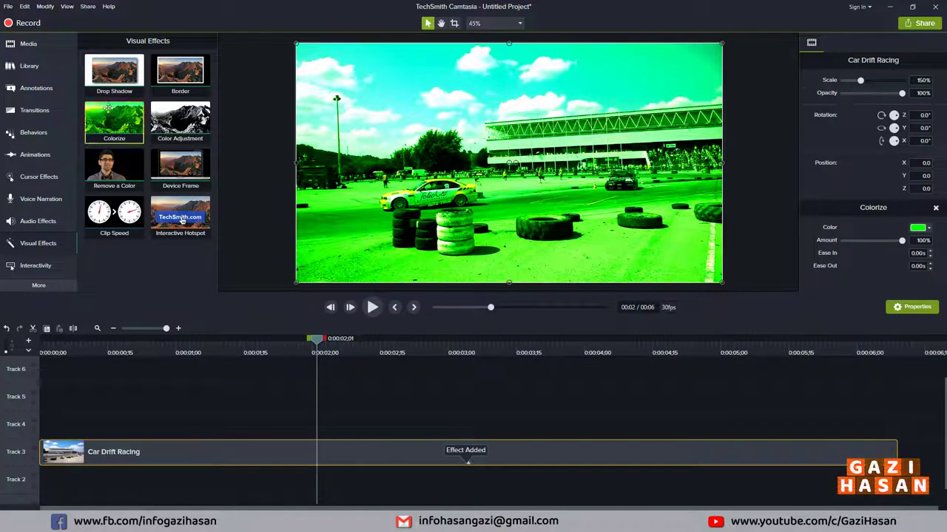
left_click_drag(312, 345, 43, 345)
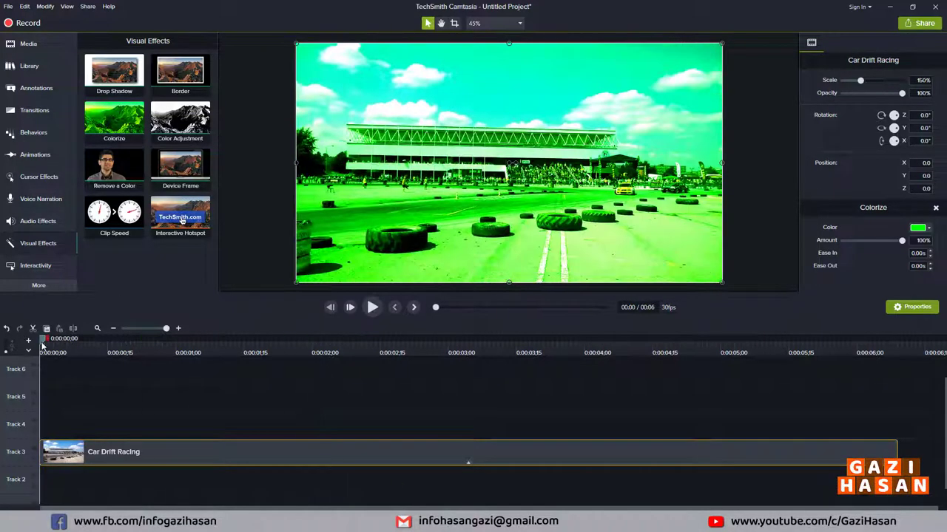
key("space")
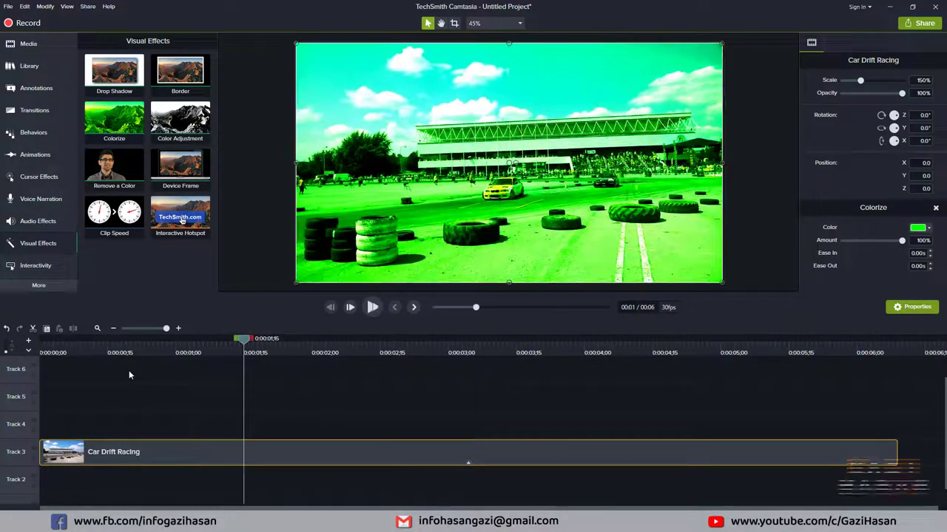
key("space")
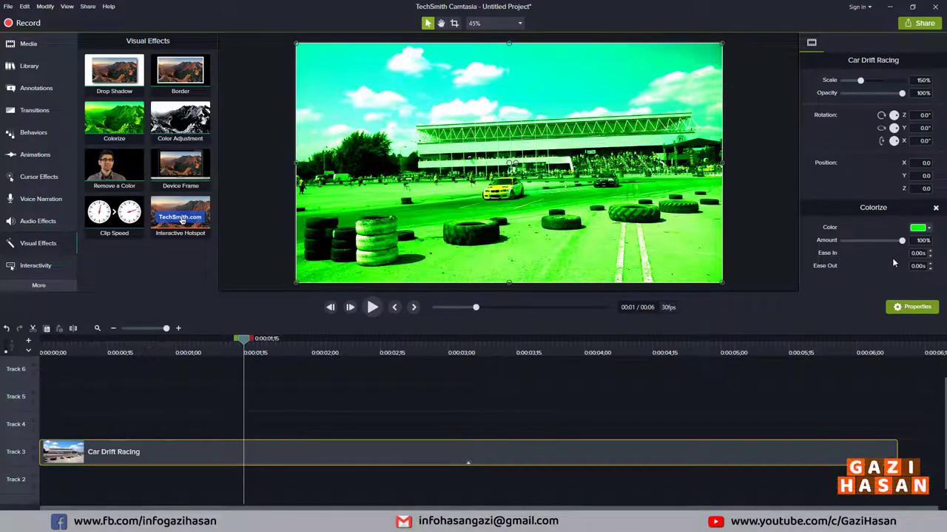
- Set the Colorize amount to 0% and add a Custom animation to the Car Drift Racing clip, ending at 0:00:02;16
left_click_drag(898, 244, 840, 244)
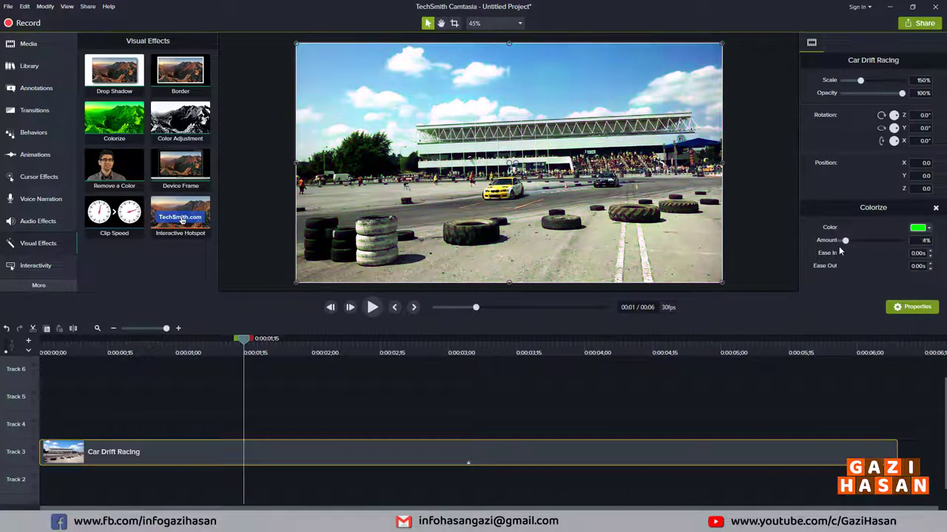
left_click(36, 88)
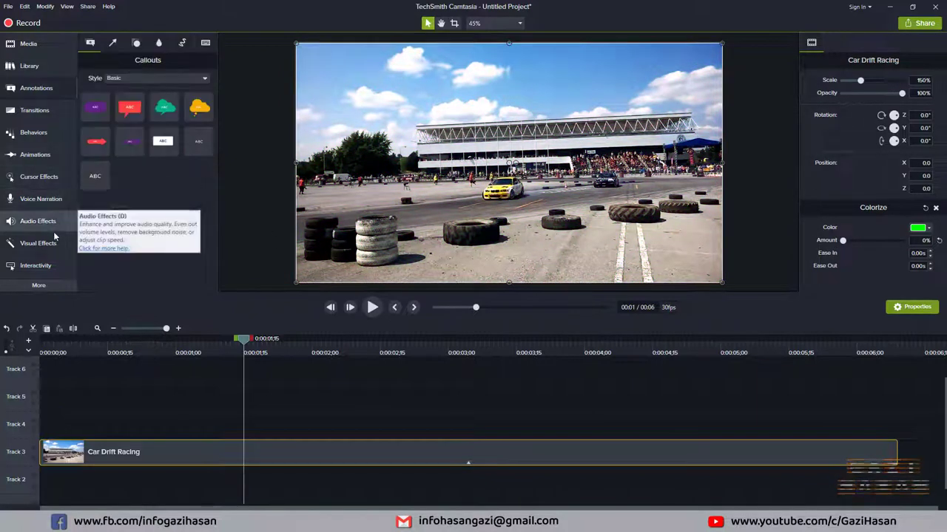
left_click(35, 155)
left_click(180, 41)
left_click_drag(118, 79, 384, 448)
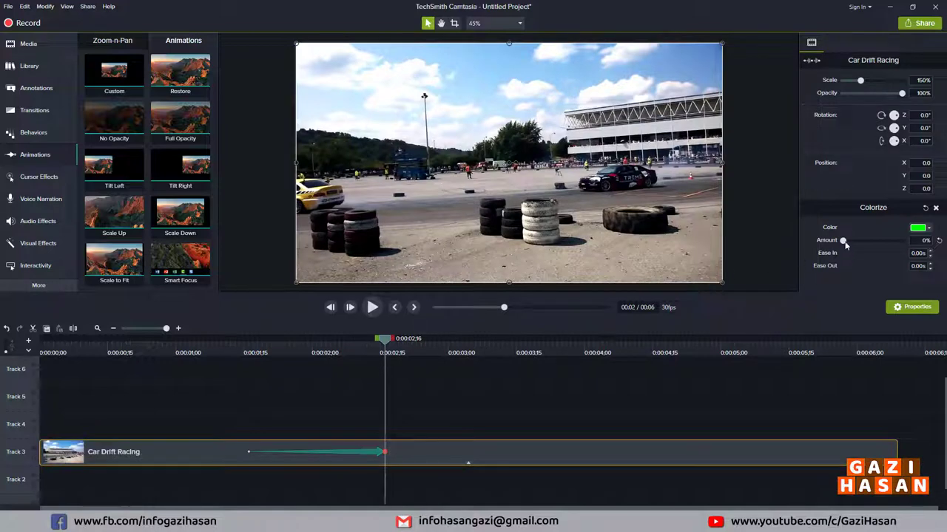
- Set the Colorize amount to 79% and the color to dark green #055406 at the end of the animation
left_click(923, 241)
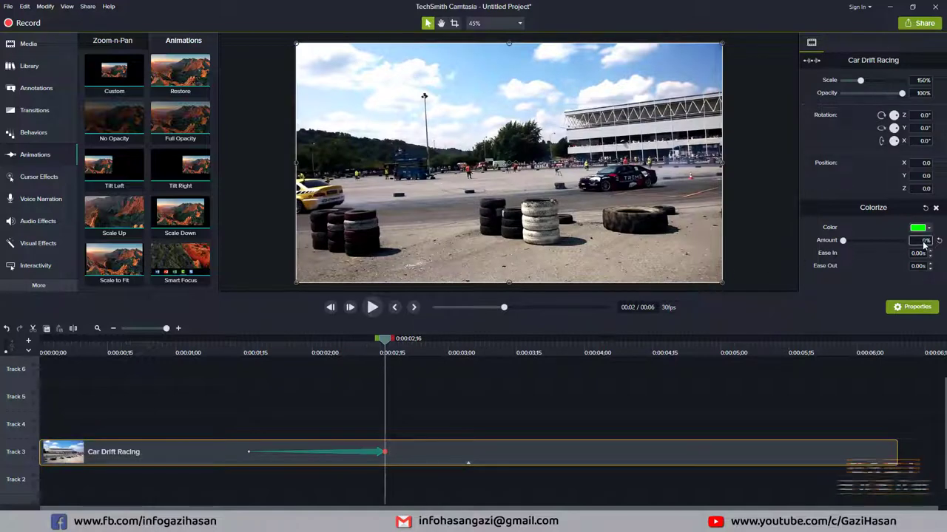
type("27")
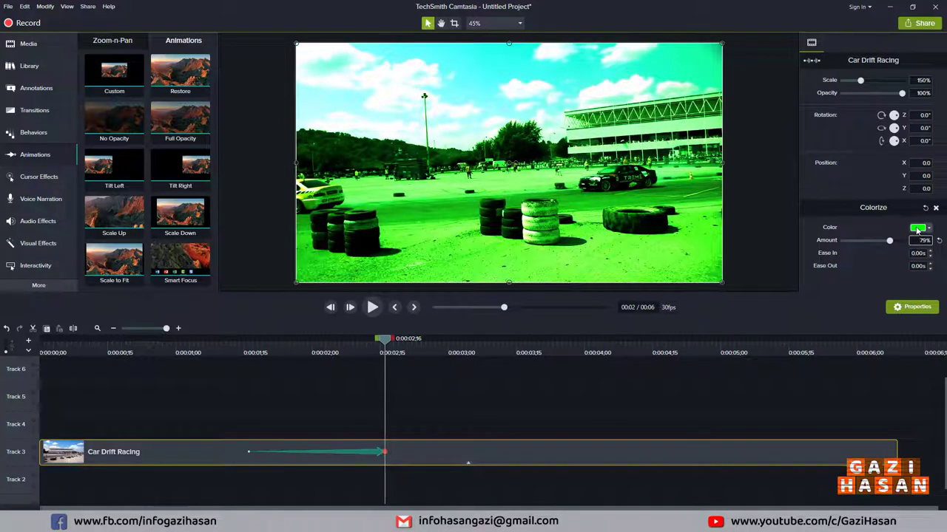
left_click(917, 229)
left_click(908, 307)
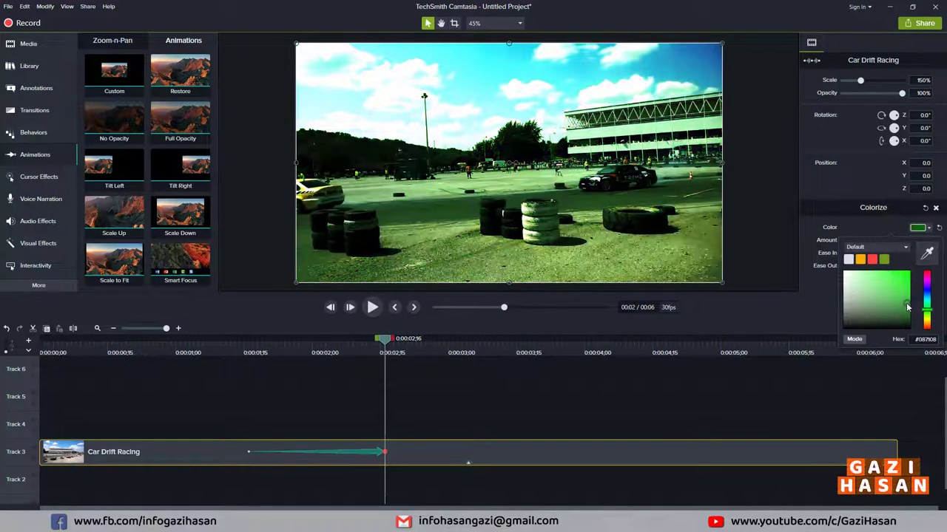
left_click(907, 313)
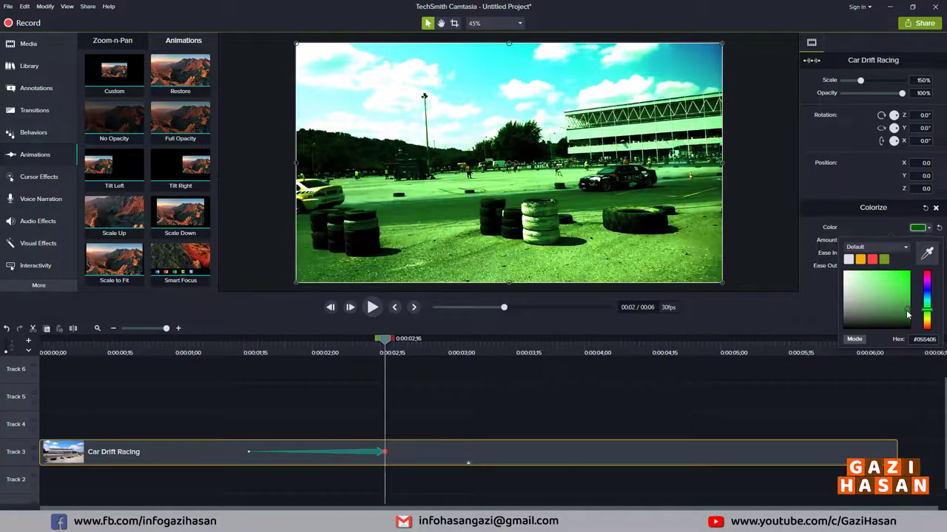
left_click(557, 372)
- Preview the animated Colorize transition on the Car Drift Racing clip, starting from 0:00:00;10
left_click_drag(385, 342, 87, 360)
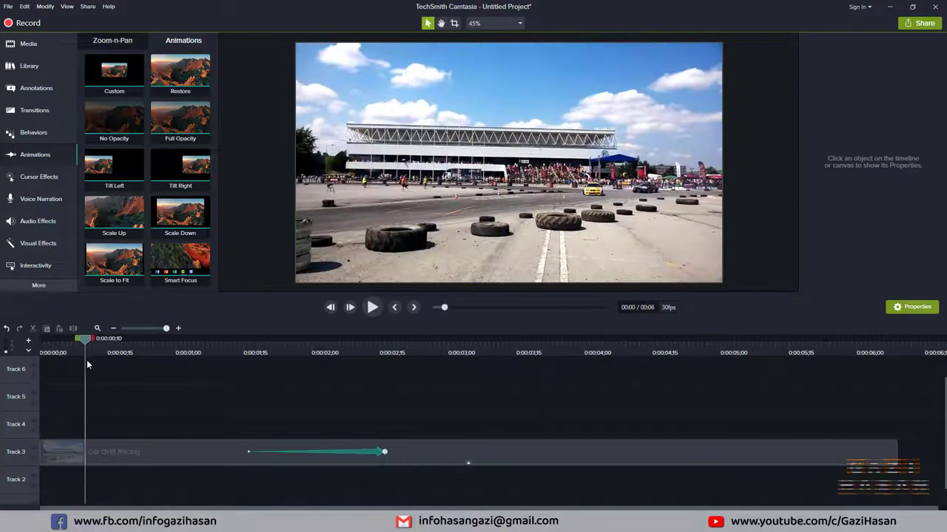
left_click(373, 307)
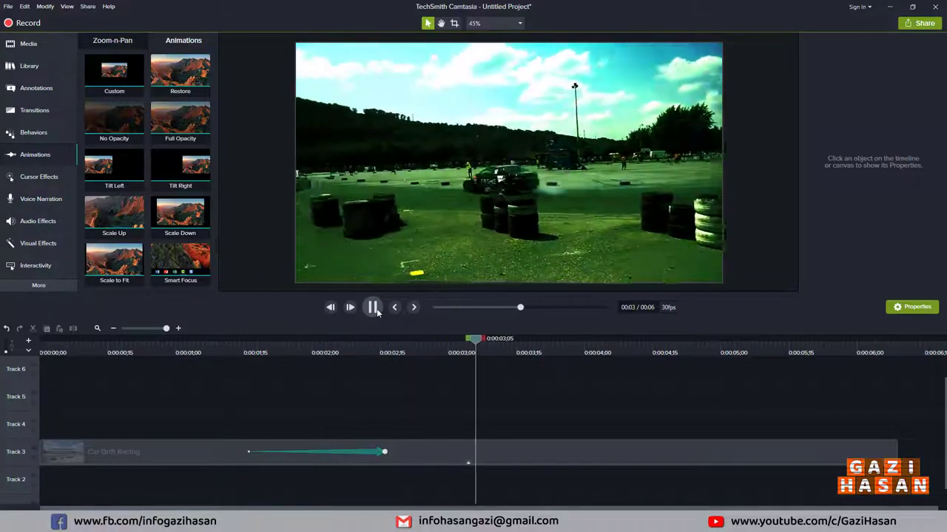
left_click(373, 308)
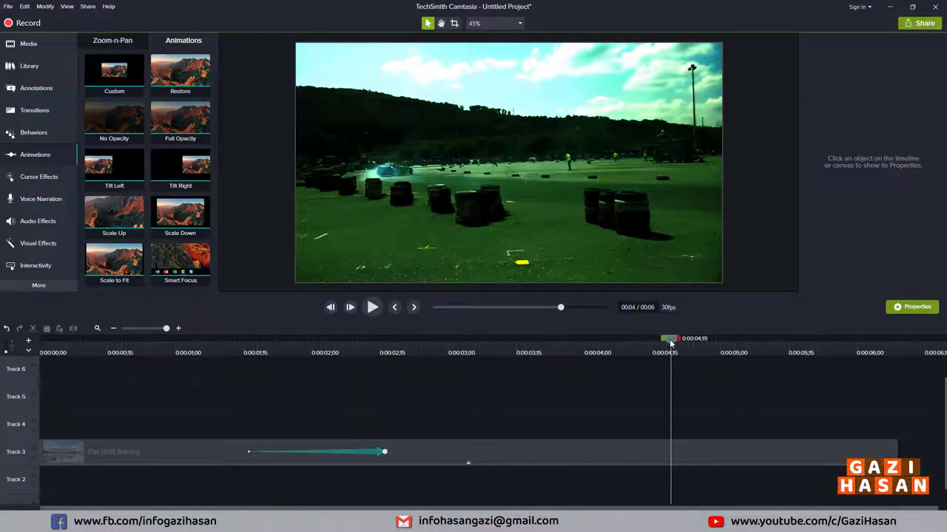
- Return the playhead to 0:00:01;15 and delete the Custom animation from the Car Drift Racing clip
left_click_drag(668, 338, 298, 340)
left_click(245, 370)
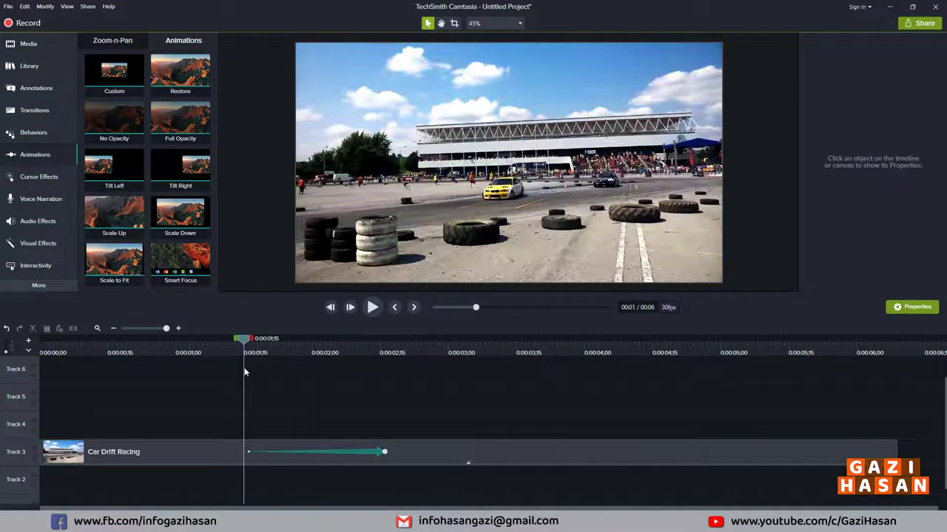
left_click(377, 451)
left_click(381, 453)
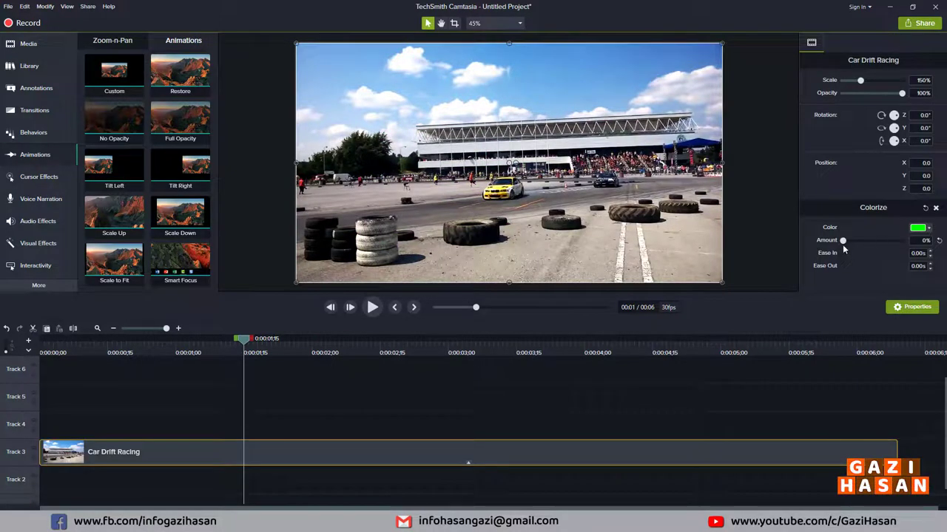
- Raise the Colorize amount, try light green #94DC94 and the preset red, and remove the Colorize effect from the clip
left_click_drag(842, 241, 857, 241)
left_click(917, 228)
left_click(866, 280)
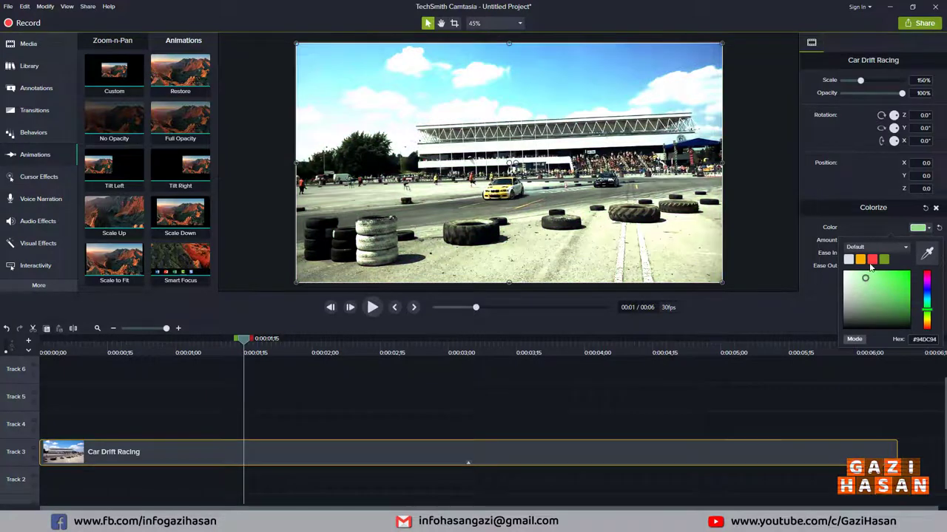
left_click(872, 259)
left_click(917, 228)
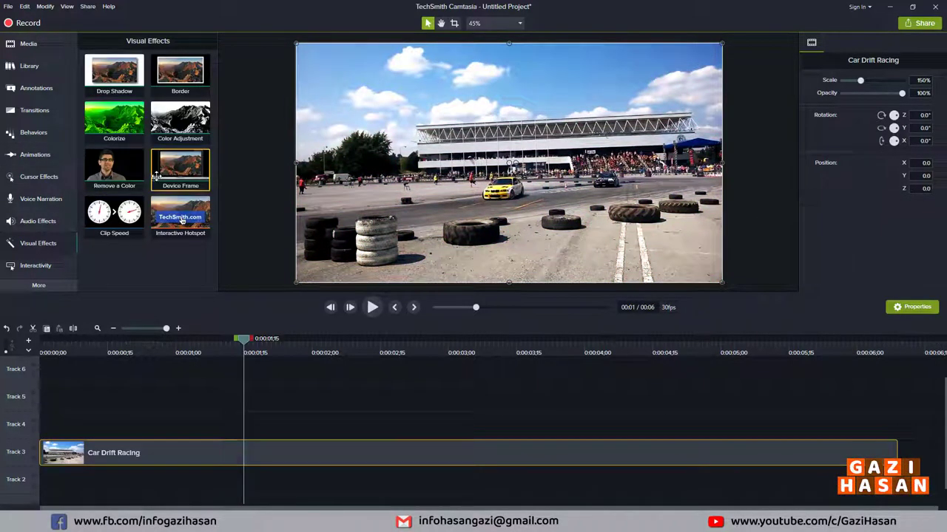
- Apply Color Adjustment to the Car Drift Racing clip with brightness -18 and contrast 198, and preview the playback
left_click_drag(179, 122, 254, 456)
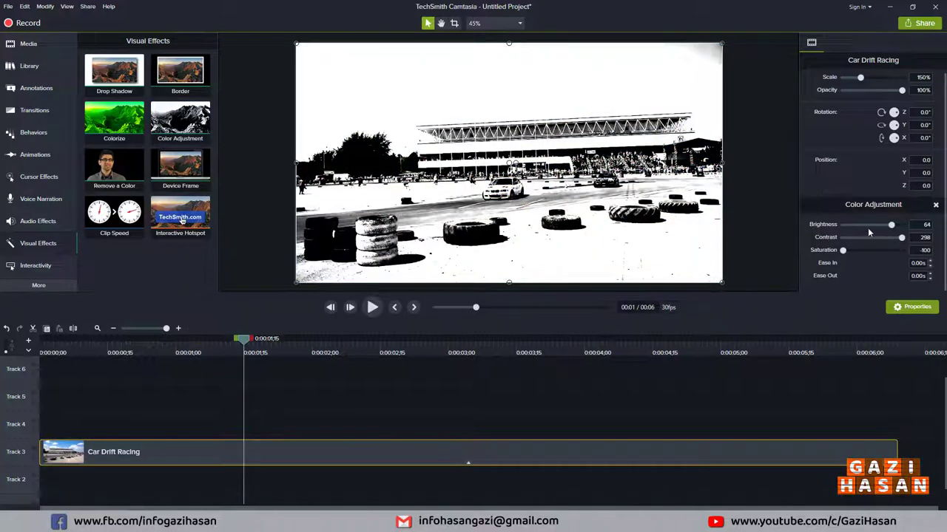
mouse_move(891, 226)
left_mouse_down()
mouse_move(864, 228)
mouse_move(897, 238)
mouse_move(877, 237)
mouse_move(885, 237)
left_mouse_up()
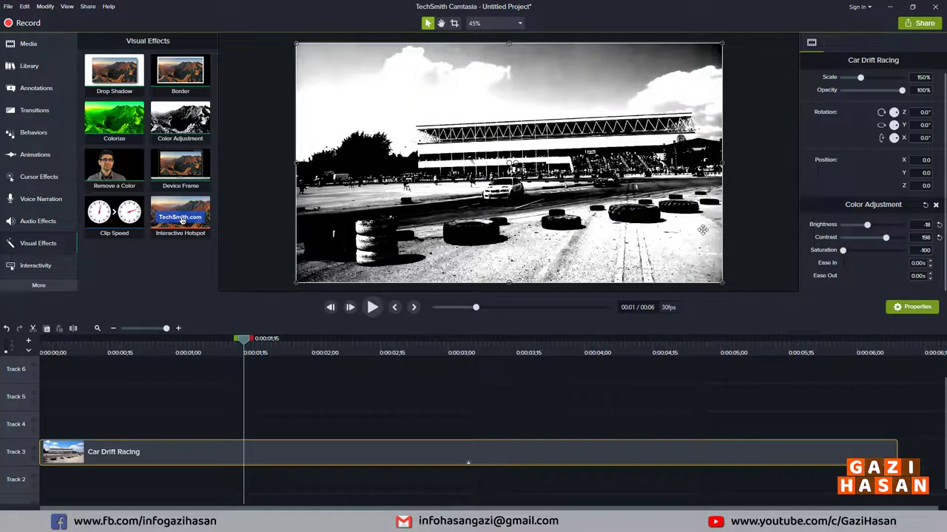
left_click(372, 307)
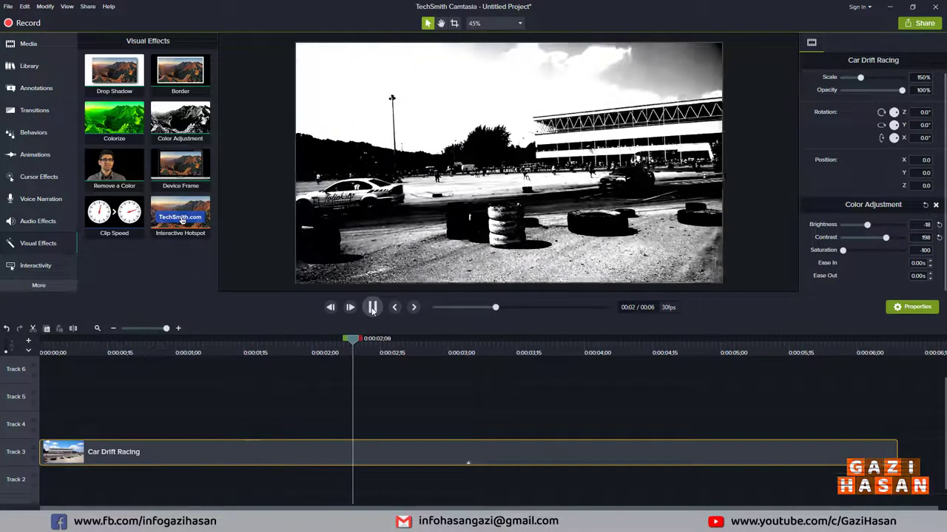
left_click(372, 307)
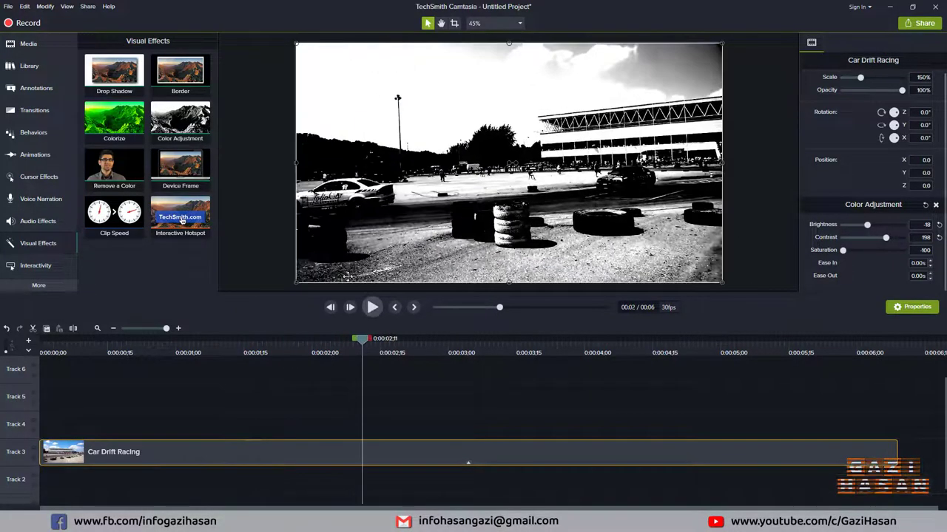
left_click(372, 307)
left_click(372, 307)
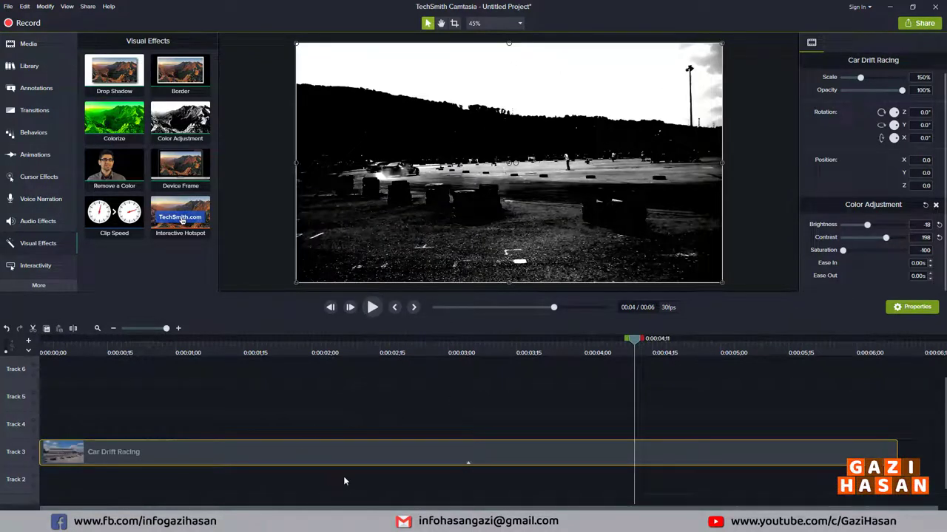
- Remove the Color Adjustment effect from the Car Drift Racing clip and play back the original footage
left_click(936, 206)
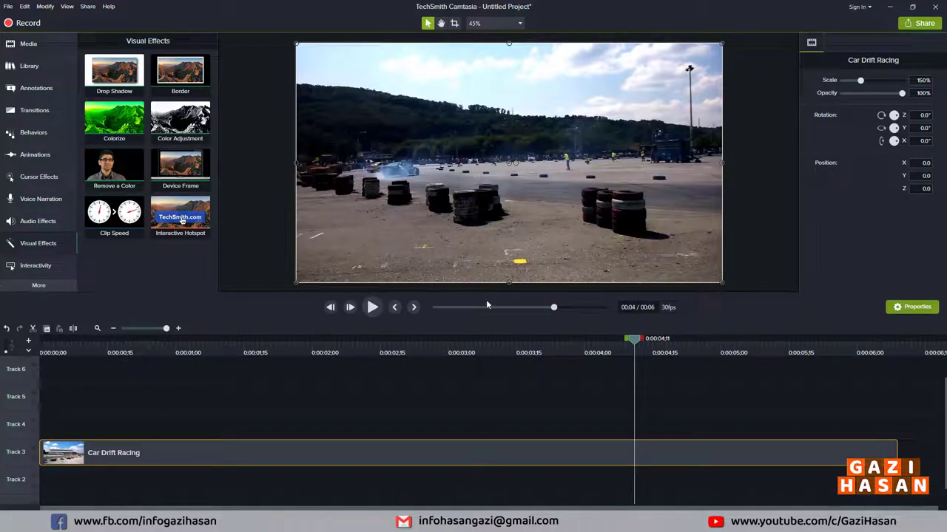
key("space")
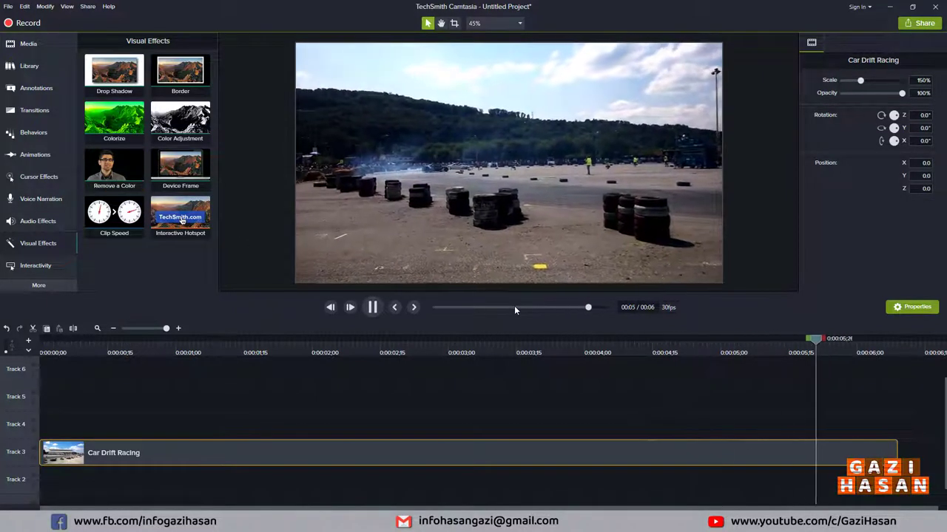
key("space")
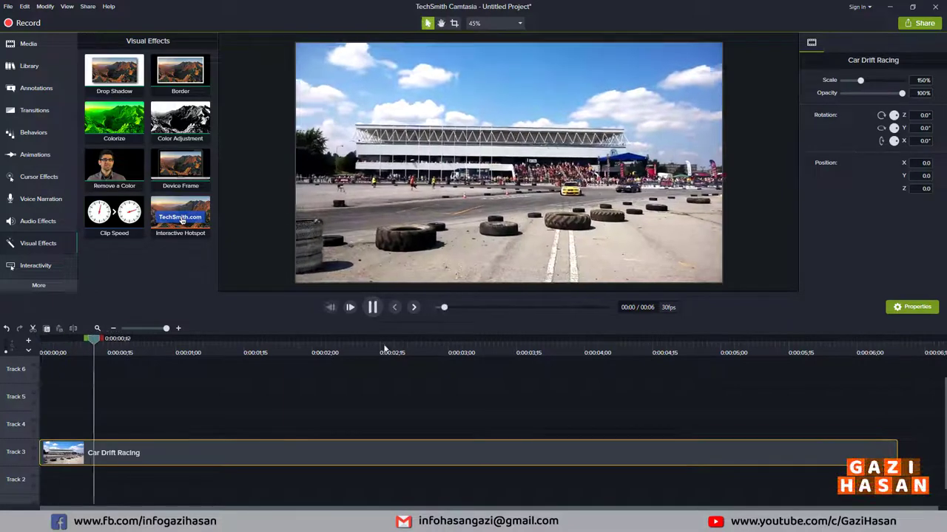
key("space")
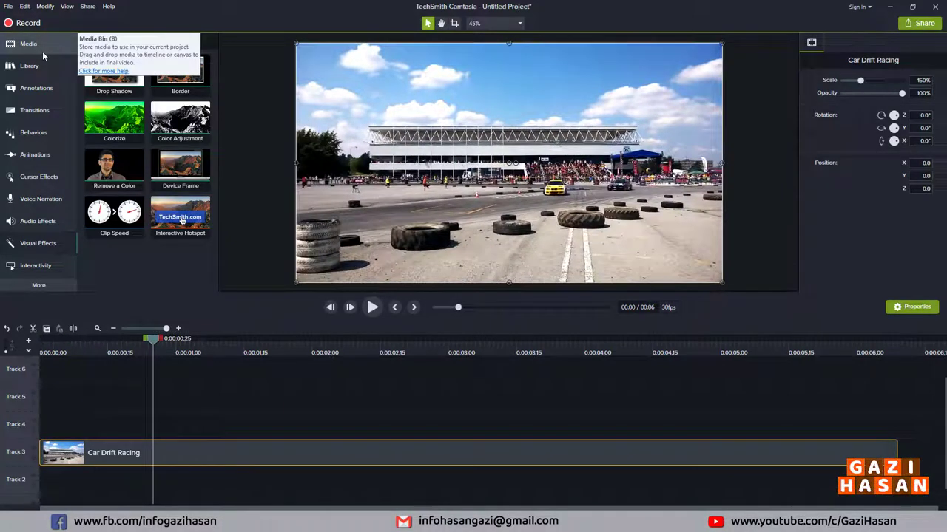